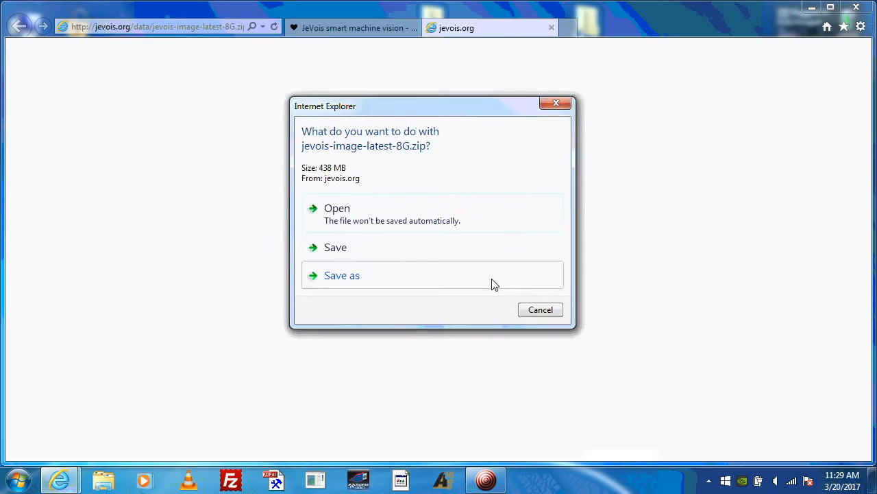
- Save jevois-image-latest-8G.zip and open the Etcher website linked in the guide's MicroSD flashing instructions
click(337, 250)
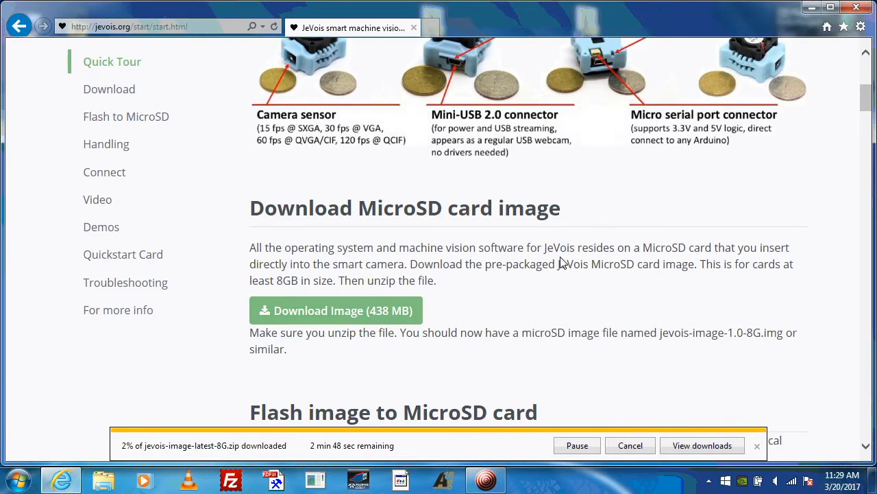
scroll(561, 262, down, 3)
scroll(559, 261, down, 1)
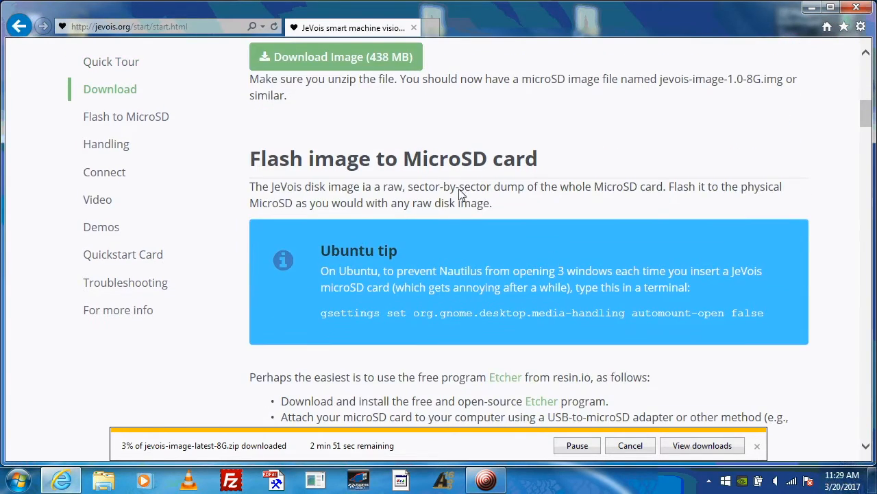
scroll(523, 231, down, 2)
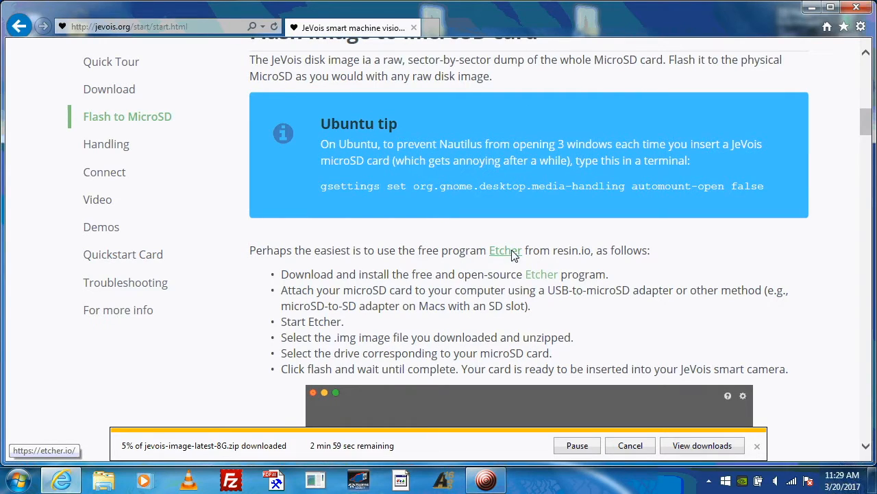
click(553, 279)
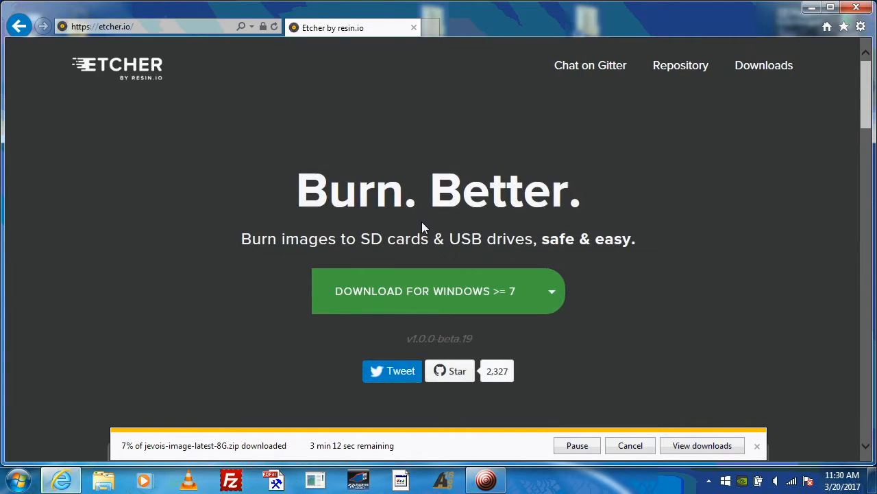
- Download and save the Etcher installer for Windows, and return to the JeVois flashing instructions
scroll(421, 221, down, 1)
click(395, 228)
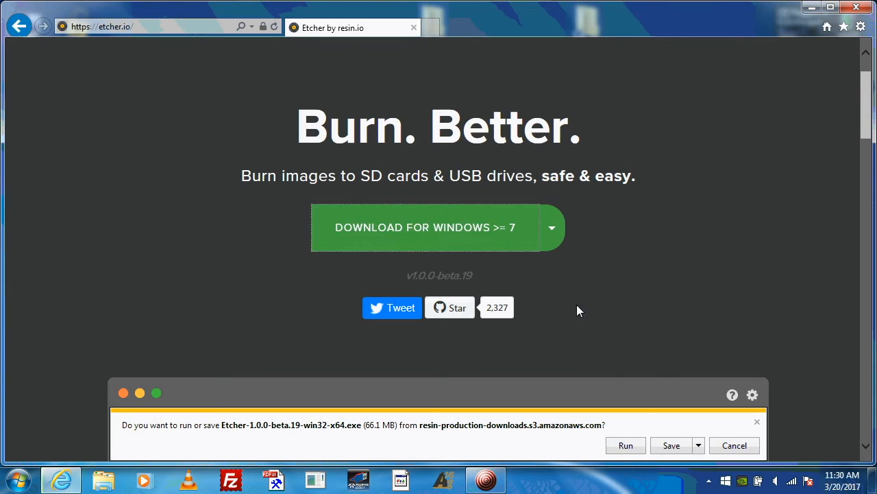
click(672, 446)
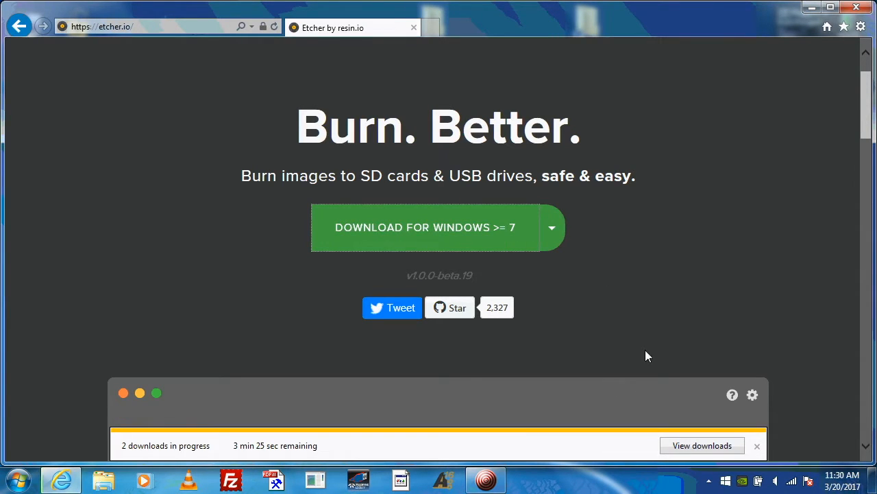
click(697, 446)
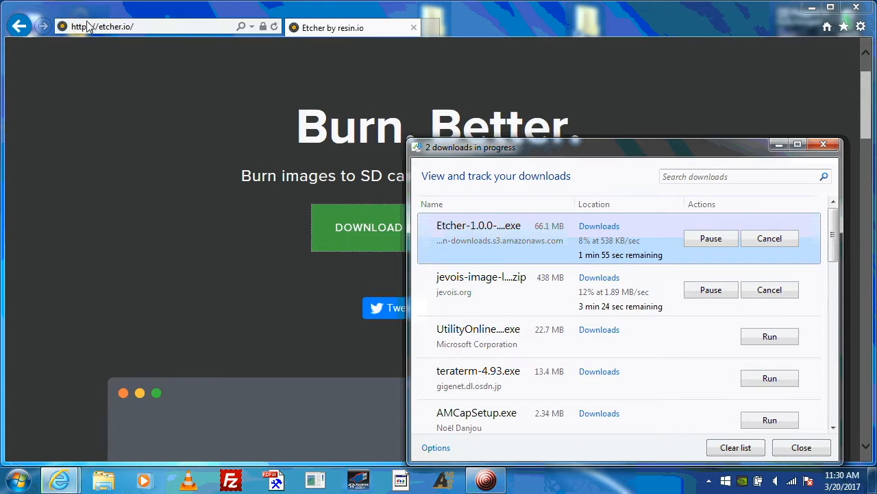
click(20, 28)
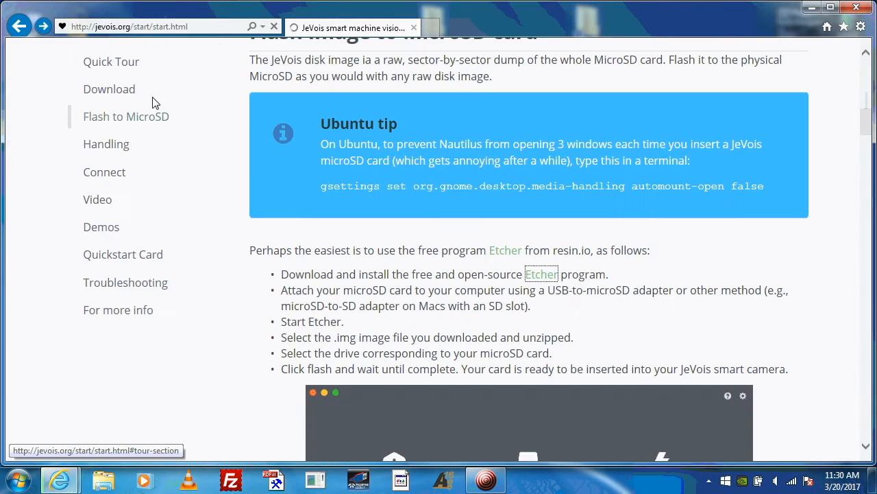
scroll(378, 203, down, 2)
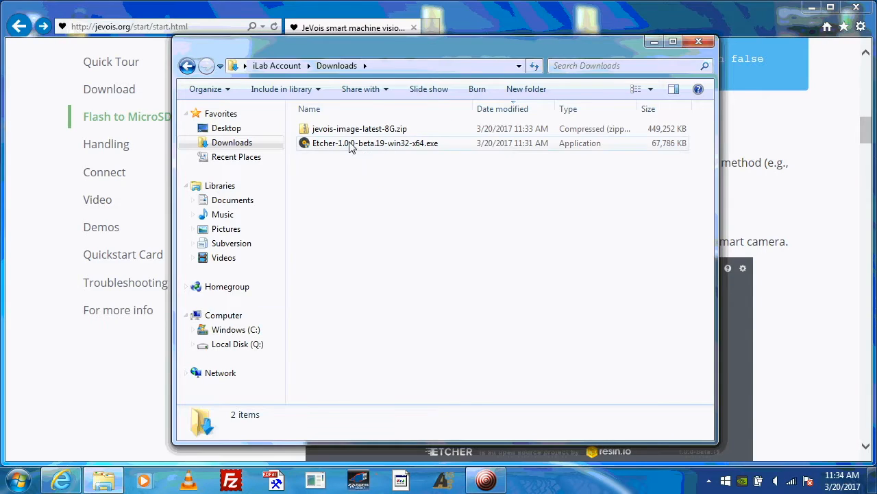
- Install Etcher from Etcher-1.0.0-beta.19-win32-x64.exe in the Downloads folder and finish the setup with Start Etcher enabled
double_click(350, 146)
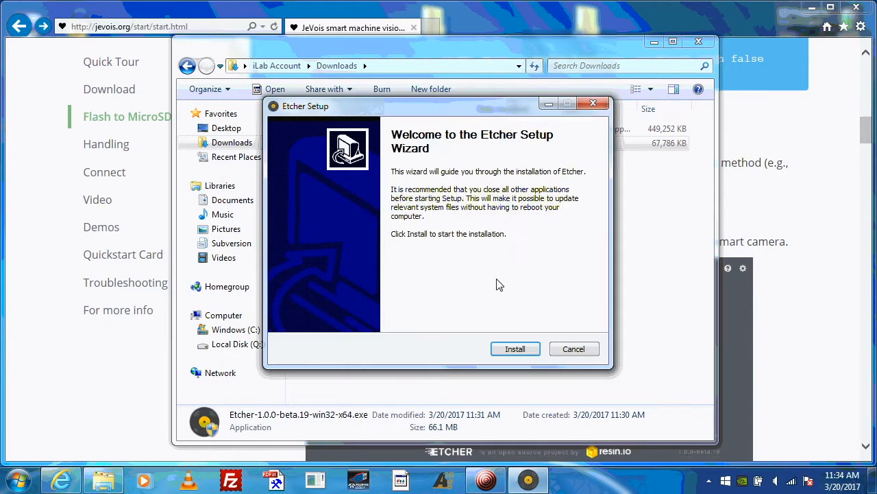
click(516, 349)
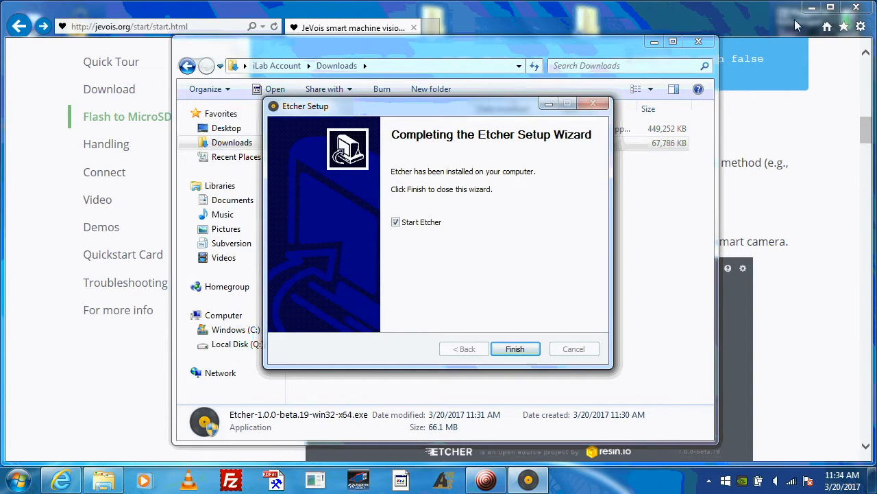
click(812, 8)
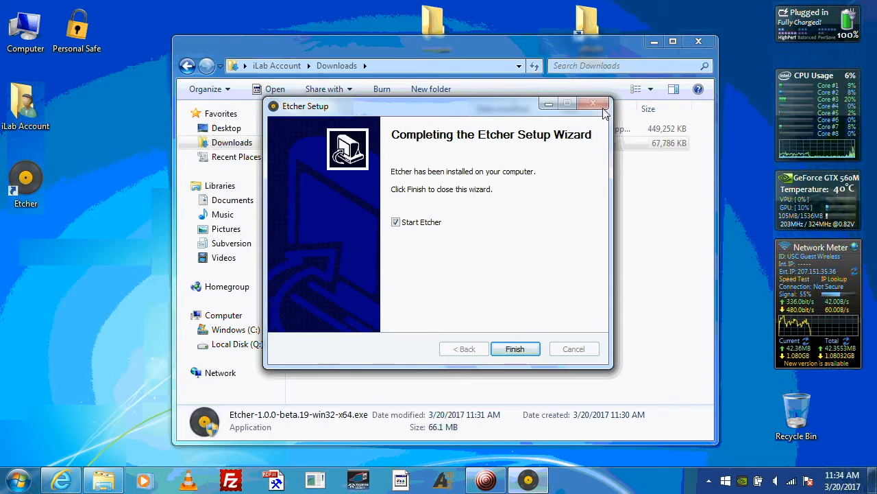
click(655, 42)
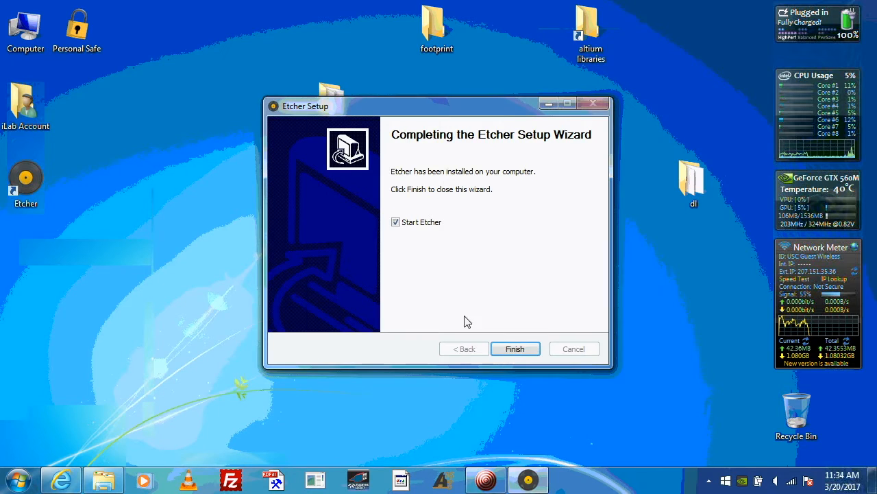
click(514, 350)
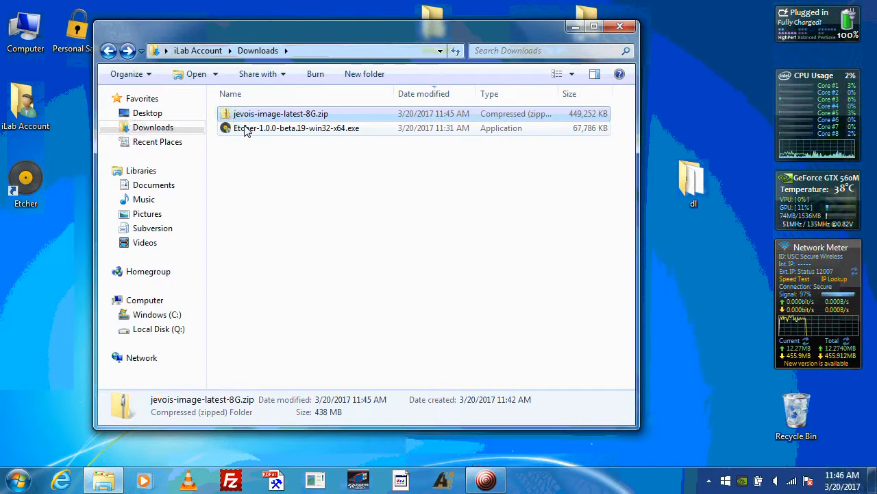
- Extract jevois-image-latest-8G.zip directly into the Downloads folder and minimize the folder window
right_click(246, 111)
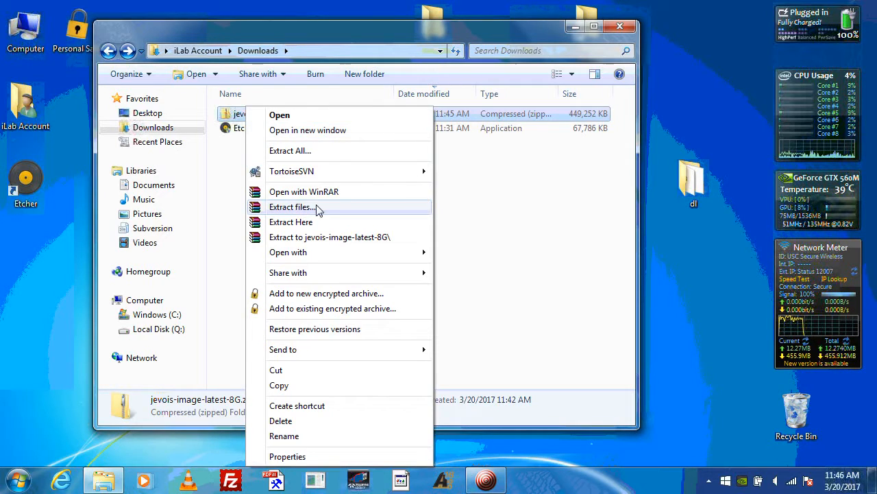
click(316, 223)
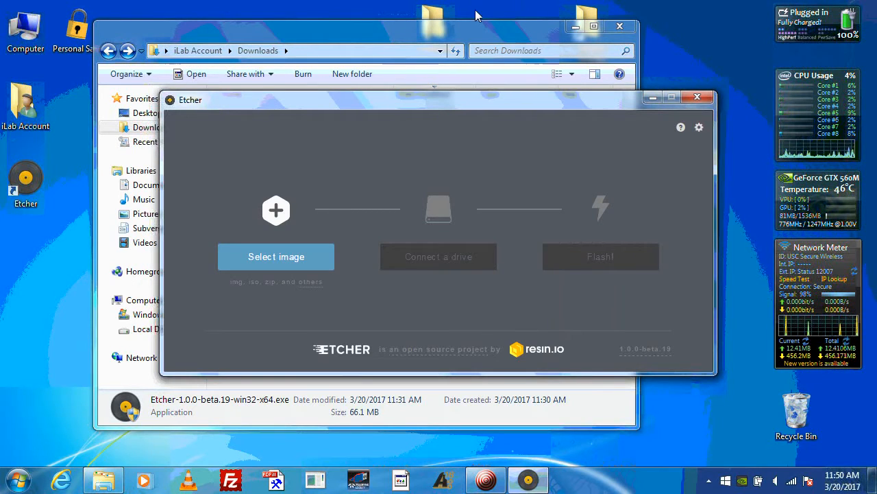
click(573, 28)
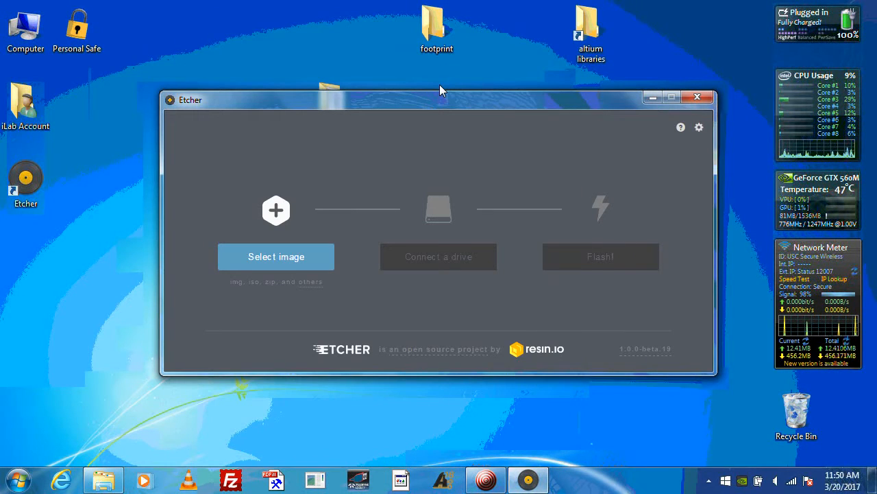
- Load jevois-image-1.0-8G.img in Etcher and flash it to the MicroSD card on drive E:
click(291, 264)
click(312, 243)
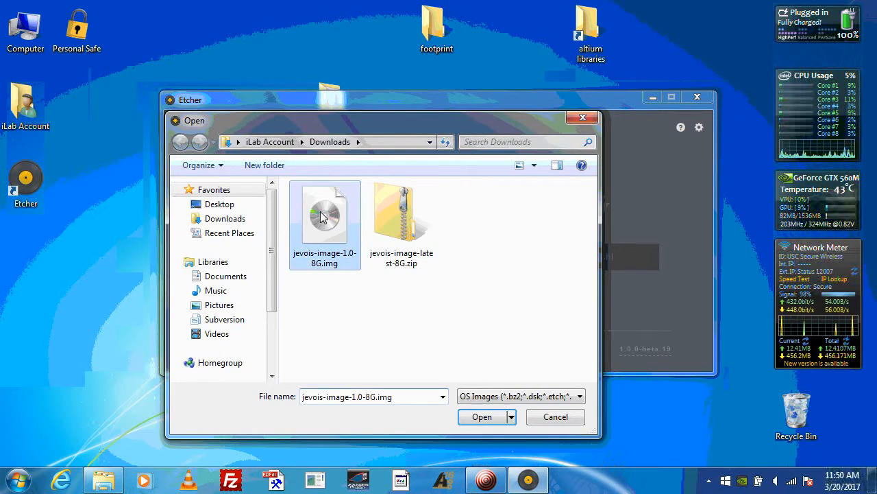
click(482, 417)
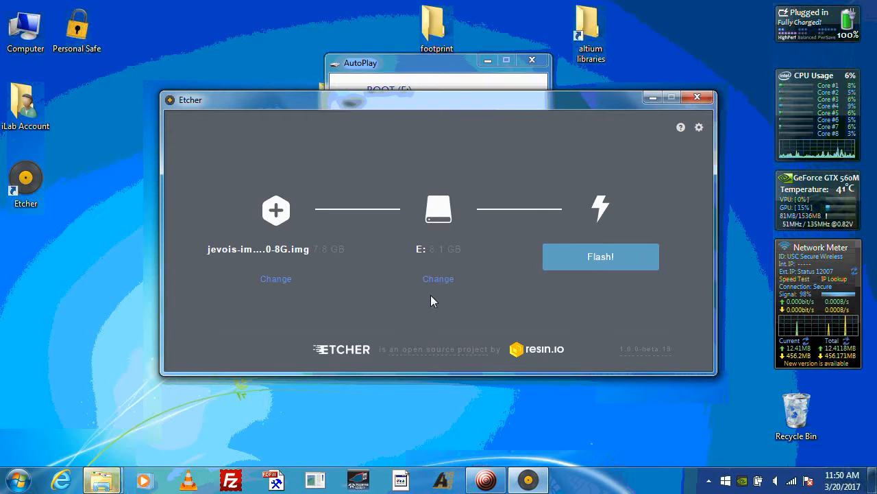
click(594, 259)
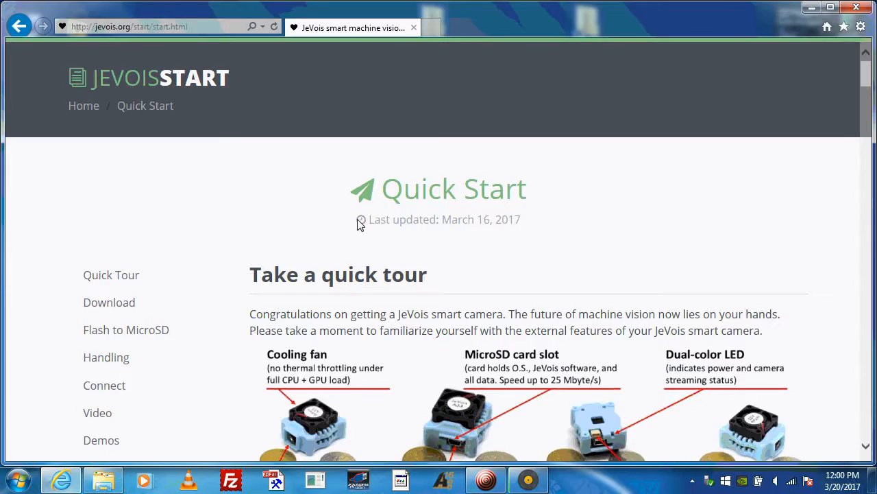
- Review the JeVois Quick Start guide's instructions on safe handling, MicroSD card insertion and mini-USB connection
scroll(358, 221, down, 15)
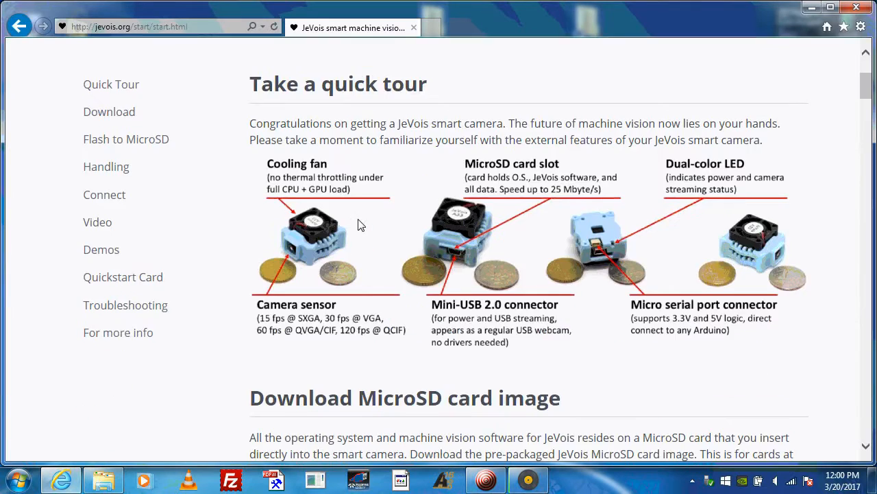
scroll(363, 222, down, 5)
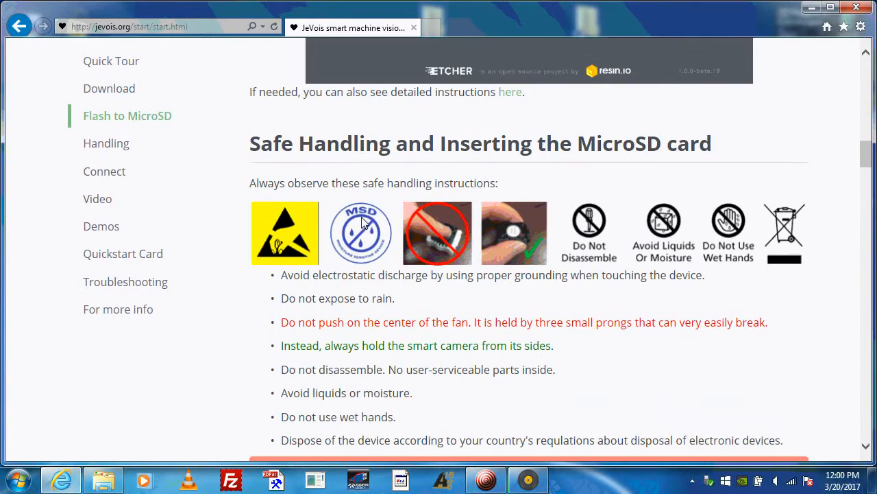
scroll(365, 170, down, 4)
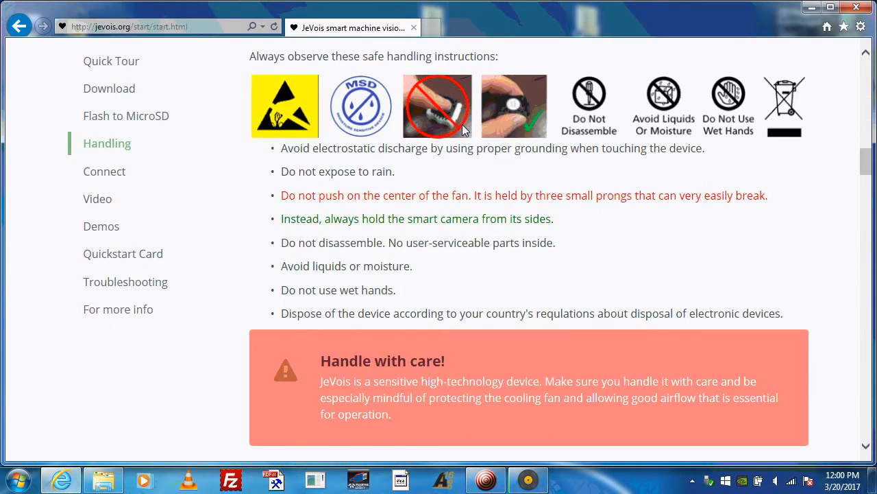
scroll(449, 205, down, 4)
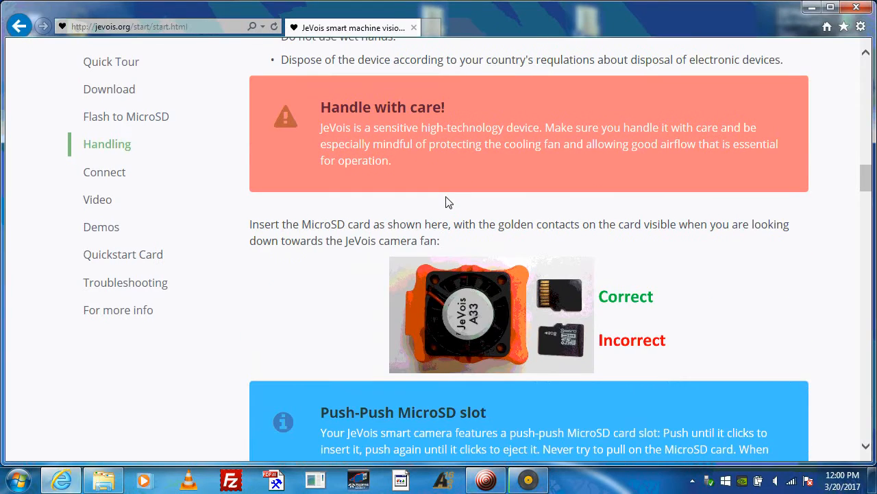
scroll(445, 203, down, 1)
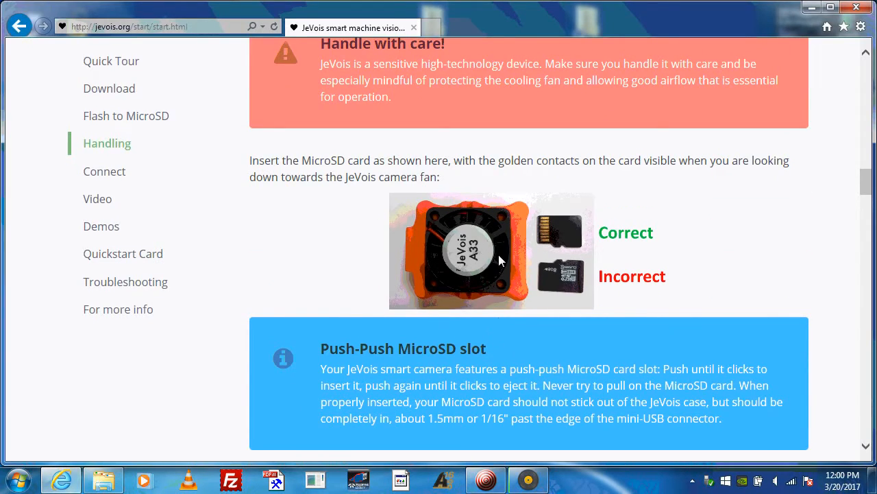
scroll(498, 254, down, 3)
scroll(498, 249, down, 2)
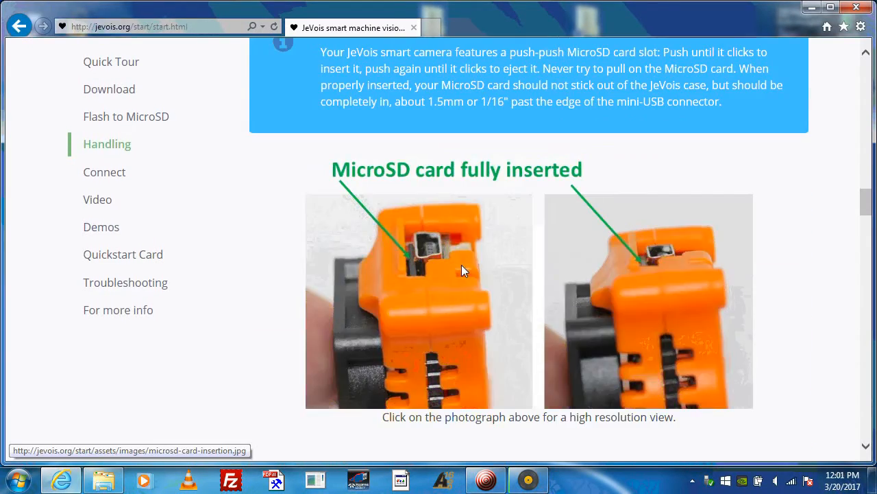
scroll(463, 265, down, 3)
scroll(464, 266, down, 2)
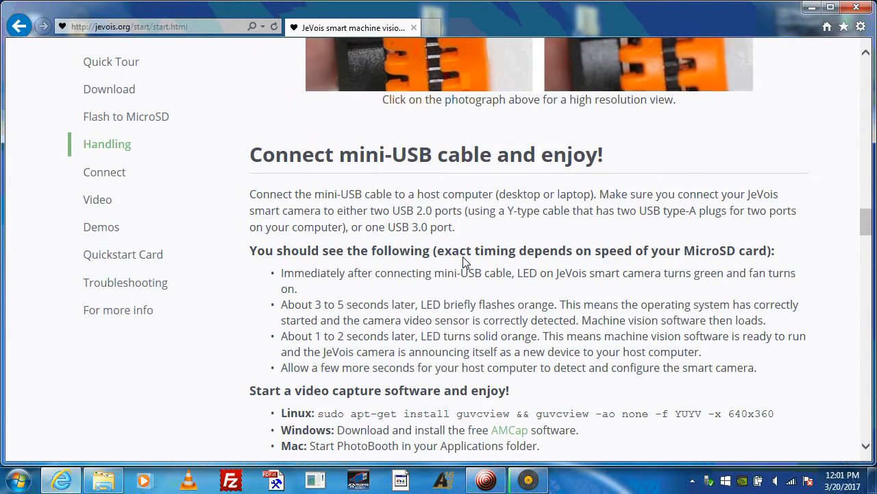
scroll(463, 261, down, 2)
scroll(449, 259, up, 1)
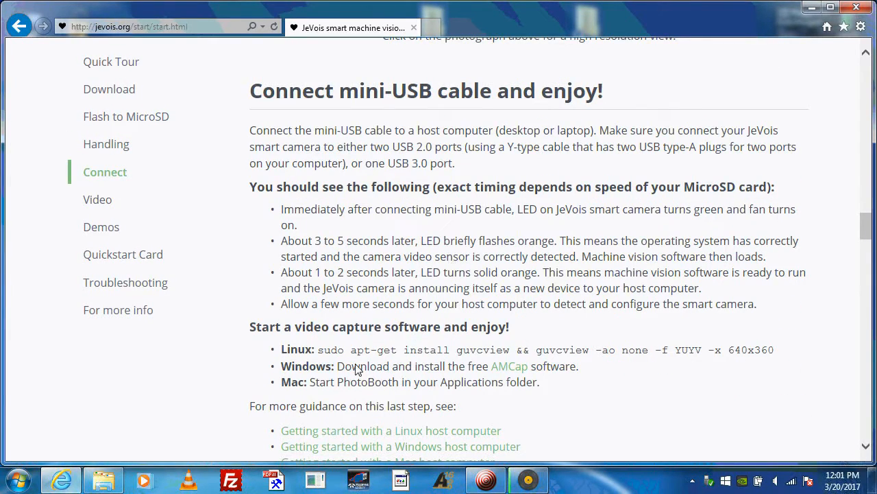
- Open the AMCap link given for Windows, save AMCapSetup.exe and check its download
click(519, 373)
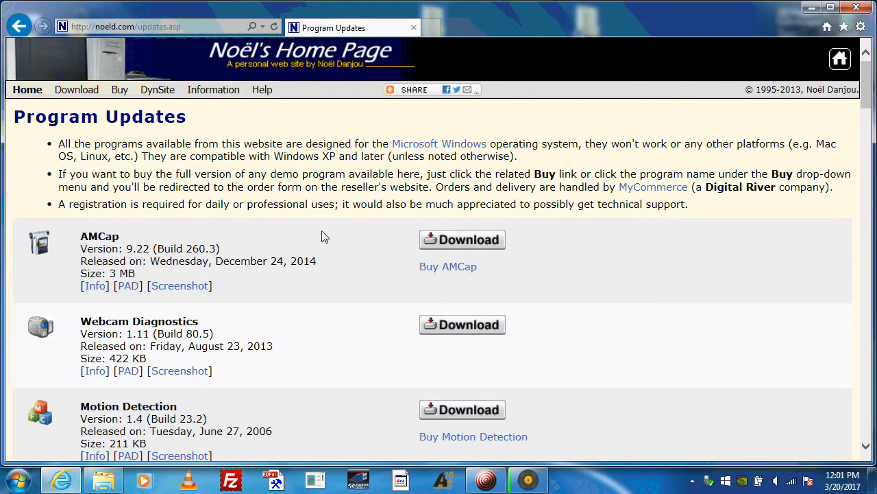
click(456, 240)
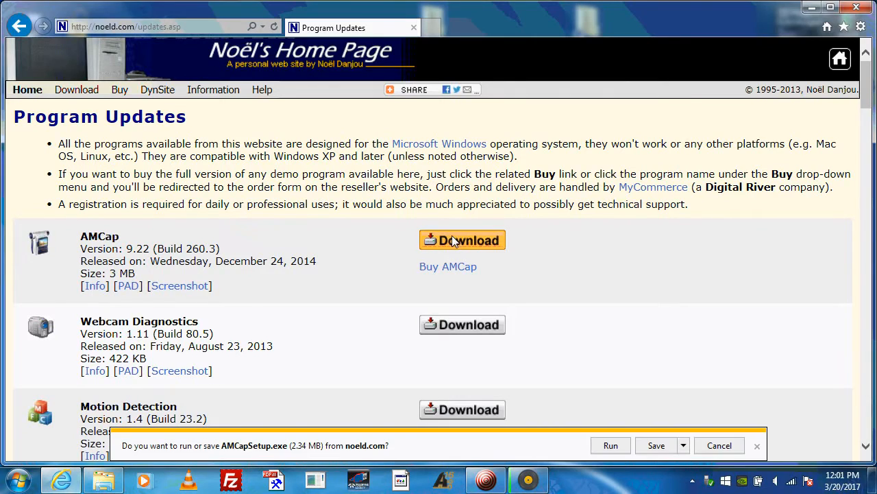
click(655, 446)
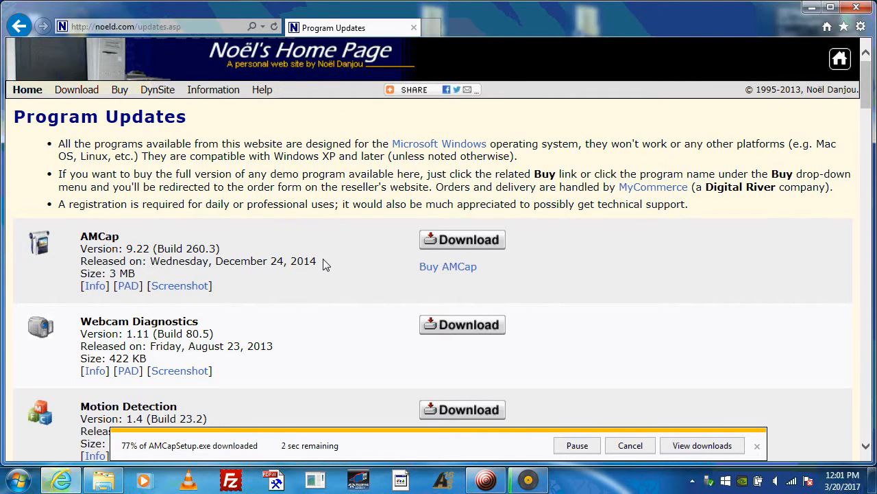
click(686, 447)
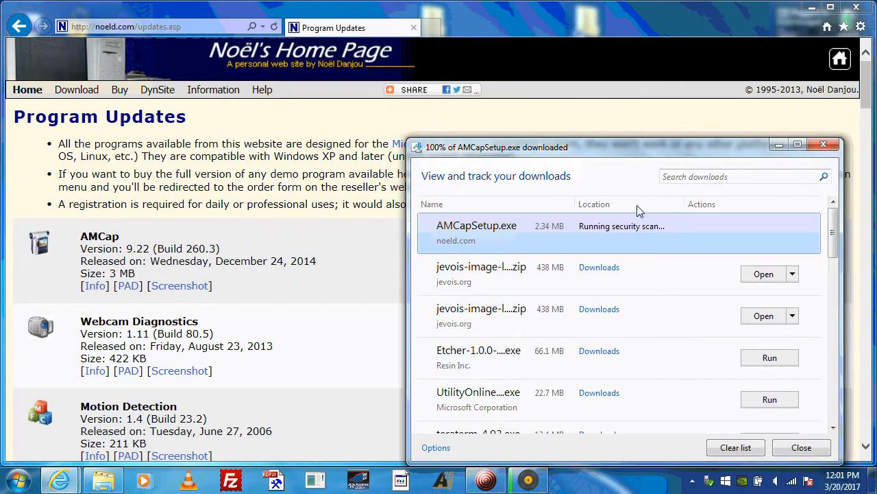
click(776, 145)
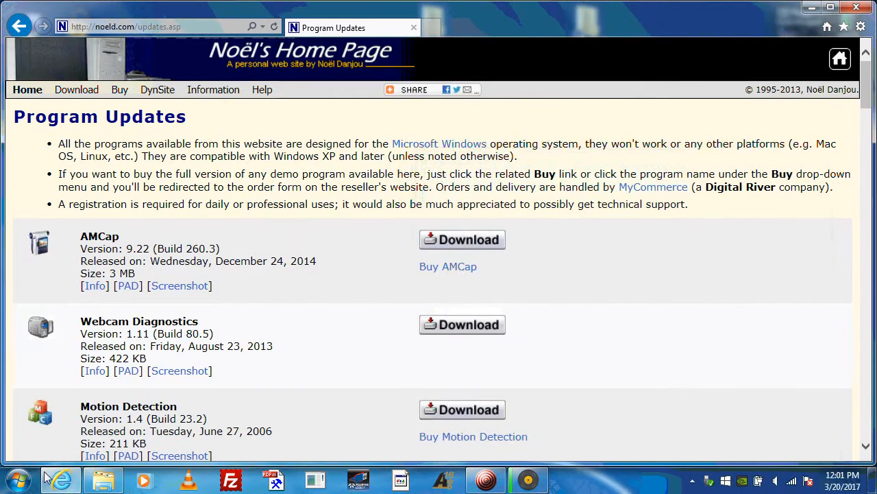
- Run AMCapSetup.exe from the Downloads folder and minimize the browser, folder and Etcher windows behind the installer
click(101, 482)
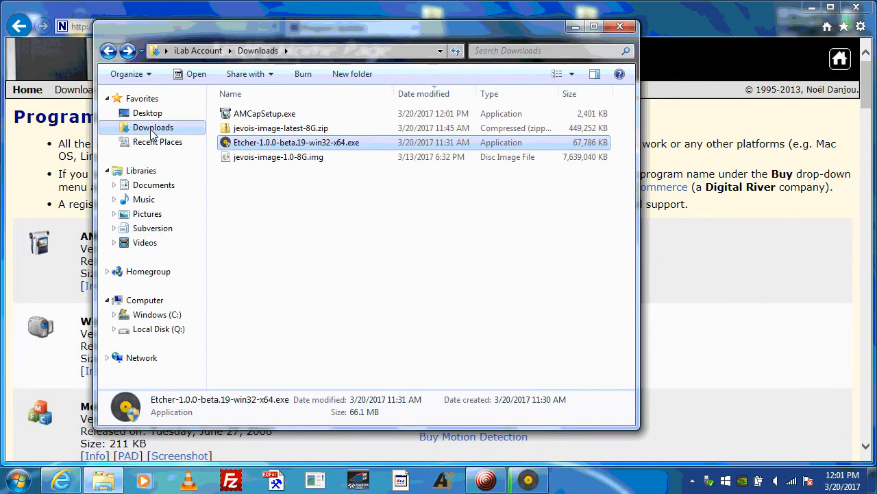
double_click(288, 114)
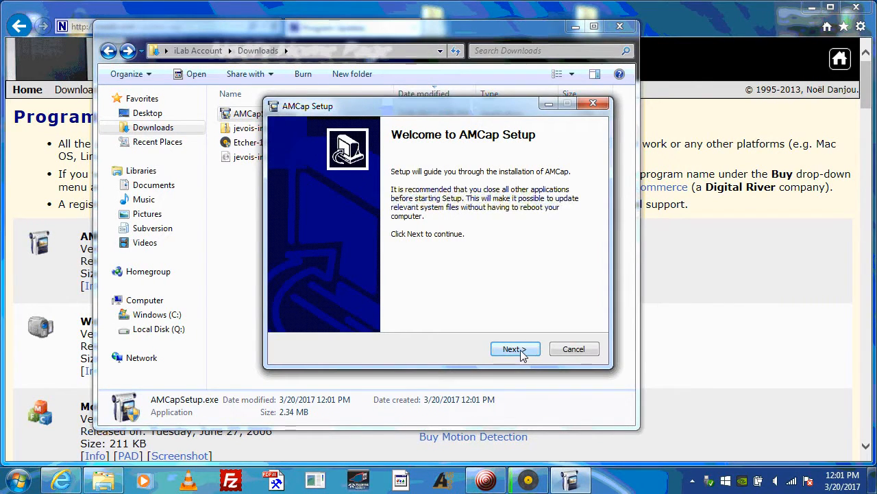
click(809, 11)
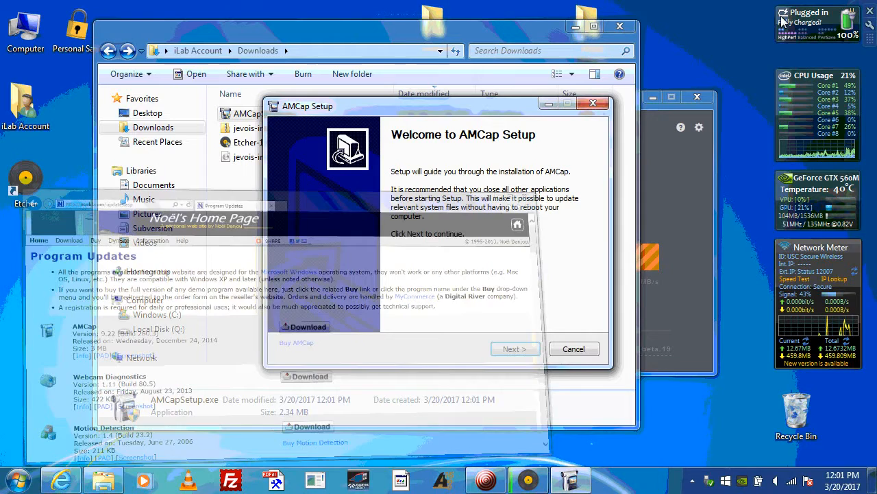
click(574, 27)
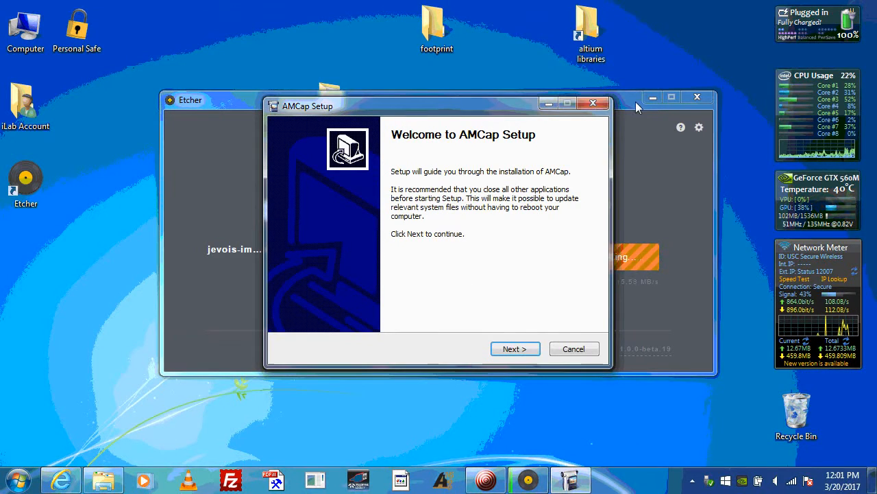
click(652, 97)
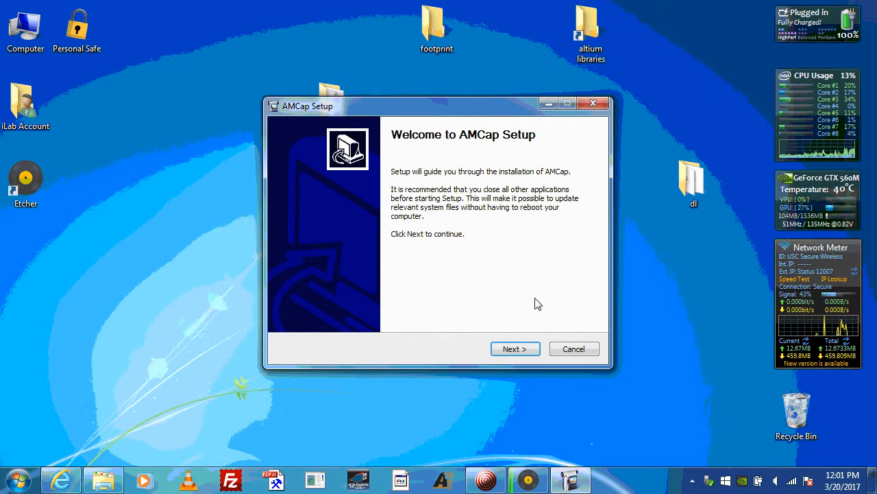
- Install AMCap with the Full component set in the default folder and finish without running AMCap or showing the Readme
click(520, 351)
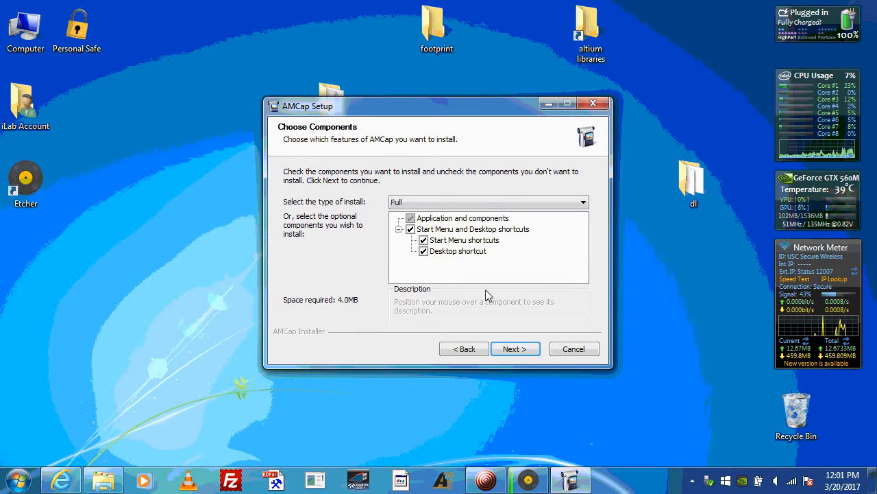
click(515, 350)
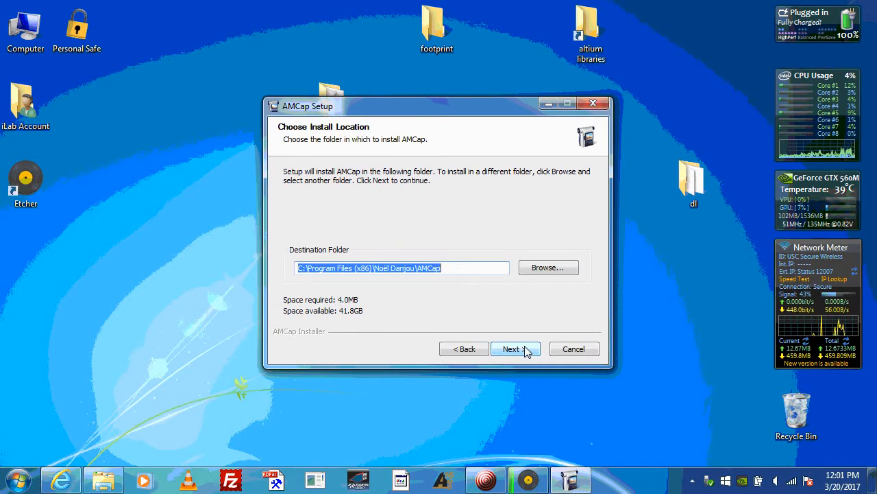
click(525, 349)
click(523, 349)
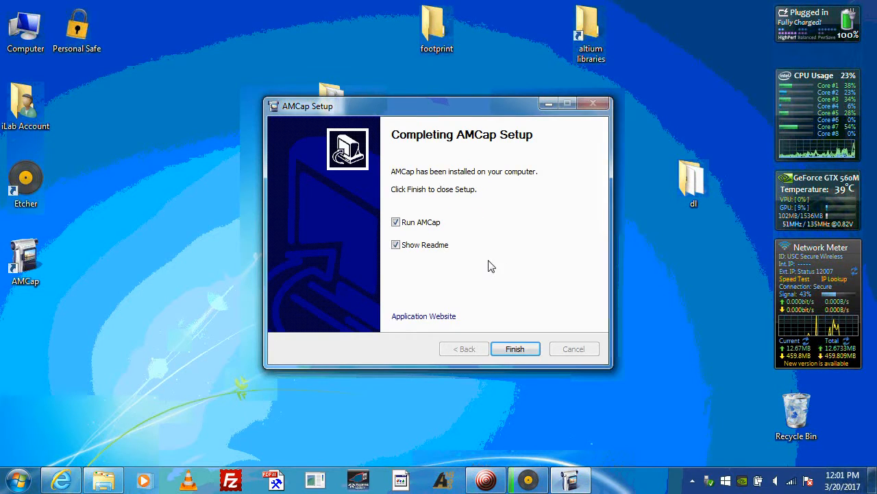
click(416, 226)
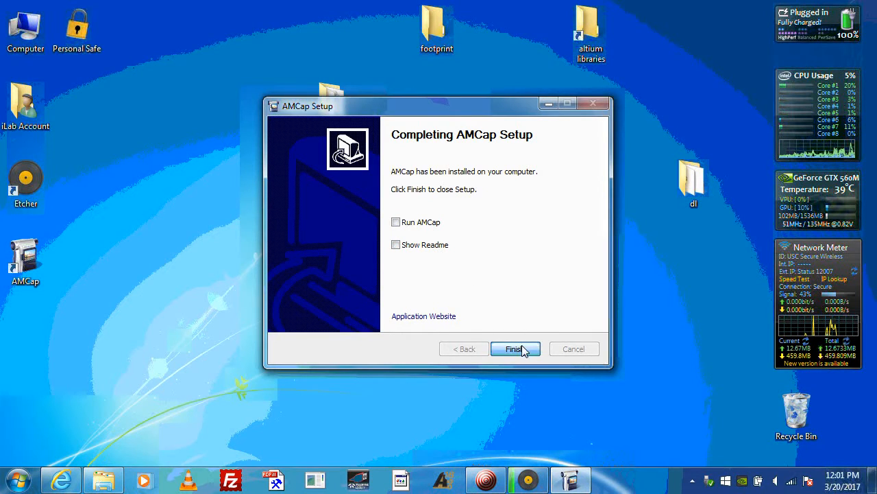
click(519, 349)
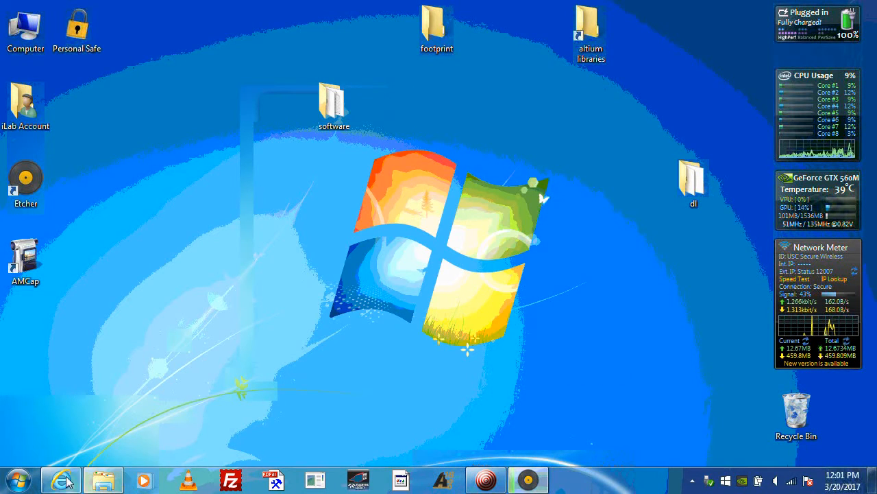
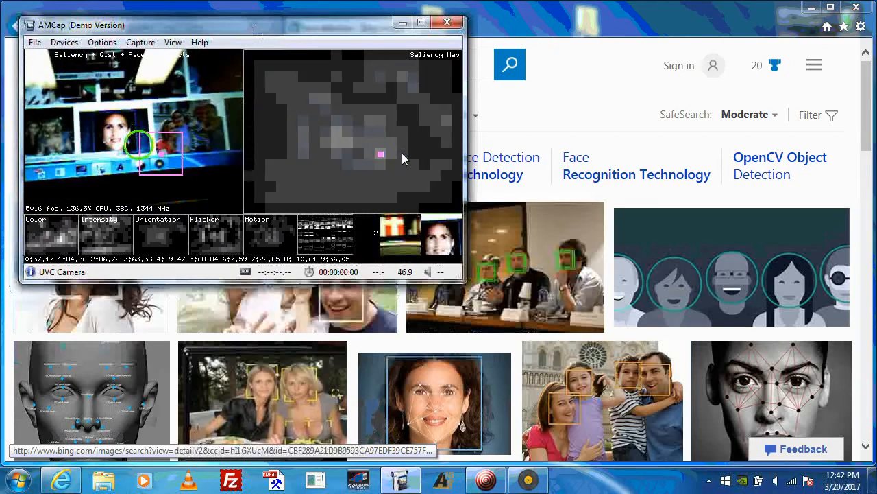
- Browse further face detection image results in the browser and check the camera's saliency and face output on them in AMCap
click(558, 109)
scroll(554, 136, down, 5)
scroll(554, 136, up, 1)
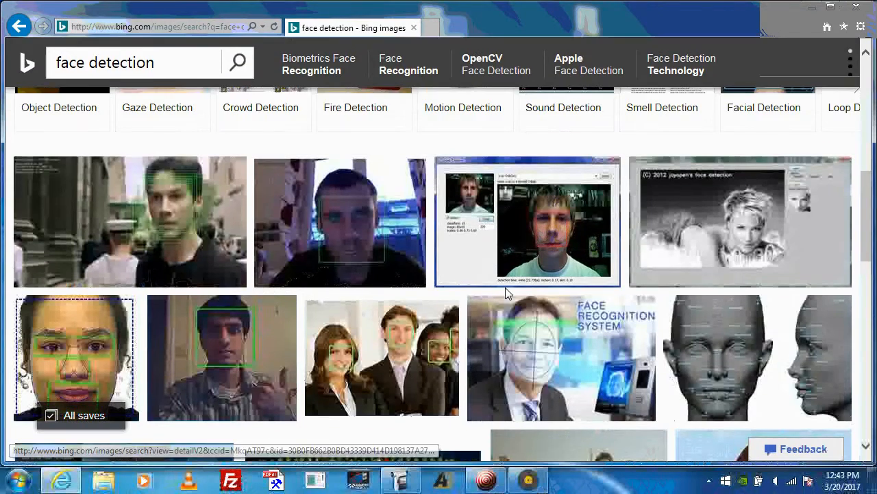
click(401, 481)
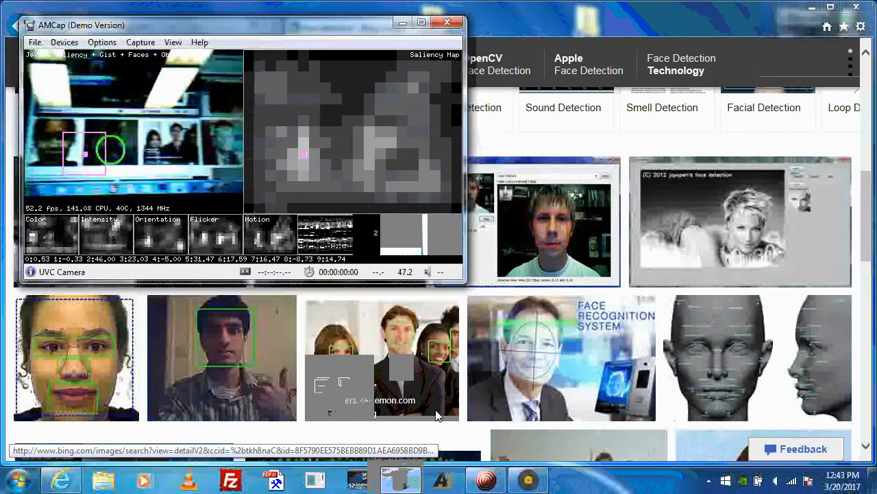
click(437, 434)
scroll(452, 411, down, 5)
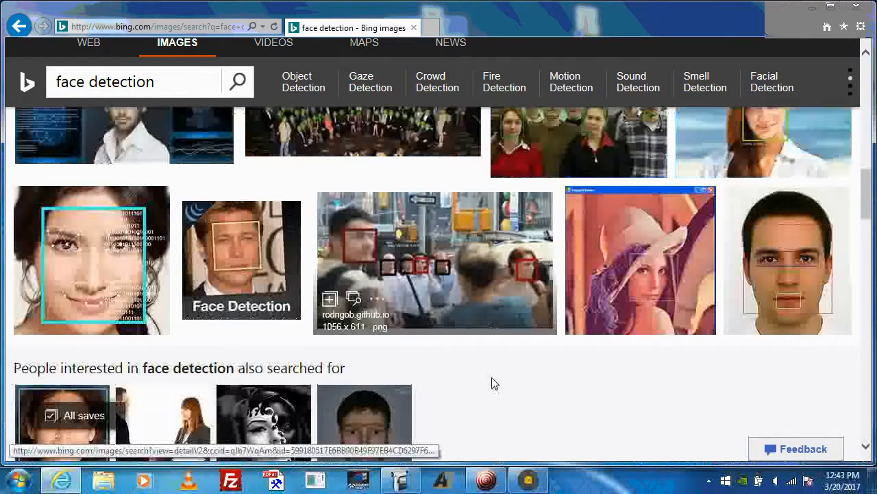
click(409, 485)
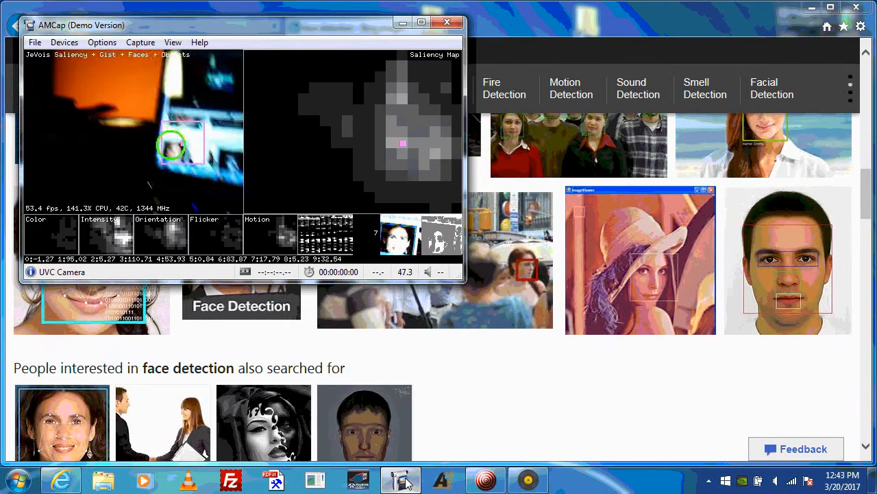
- Search the web for "mnist" in the browser and show the image results
click(509, 402)
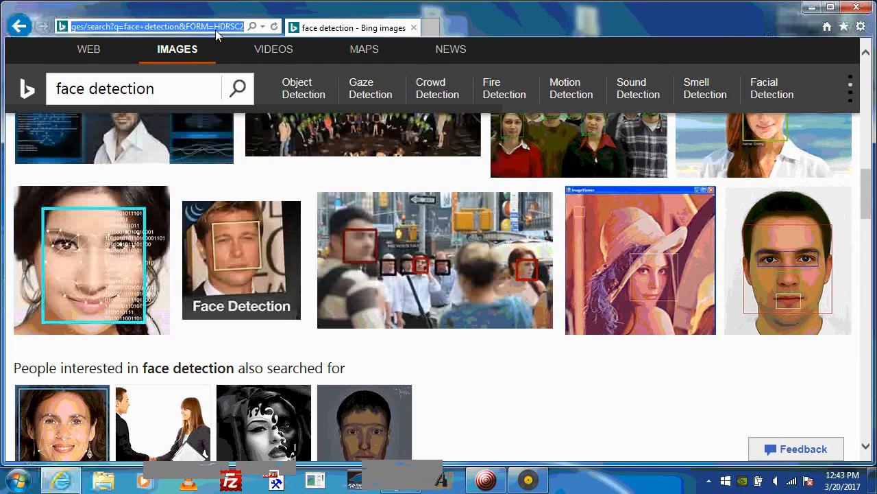
text(mnist)
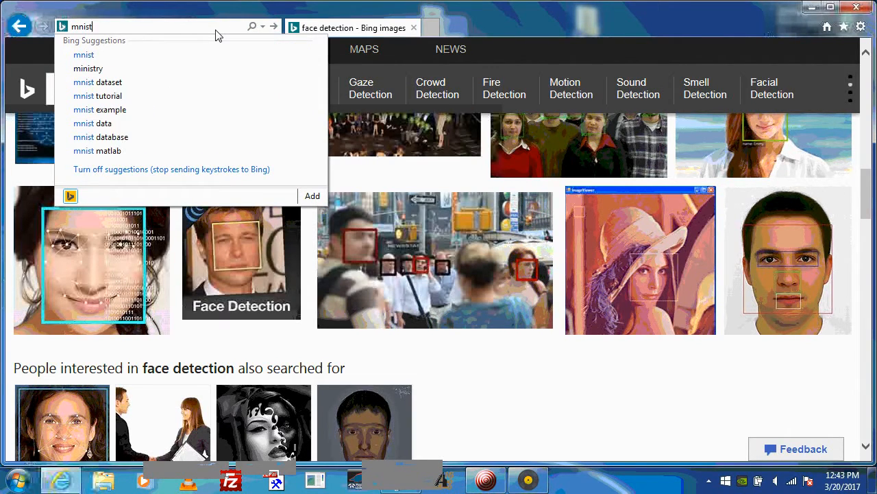
key(Return)
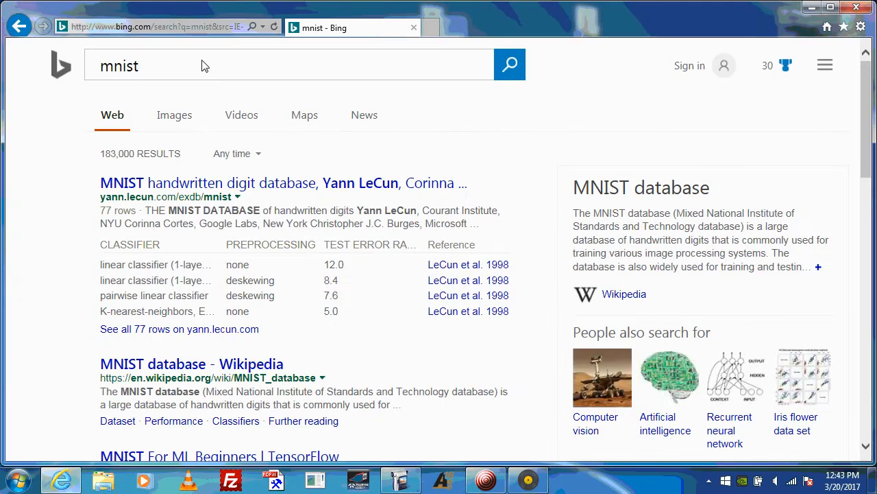
click(176, 119)
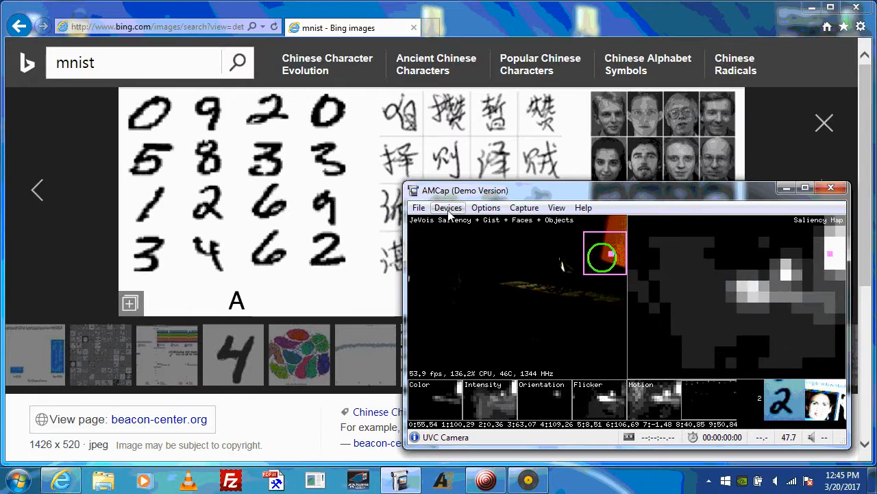
- Set the video device's capture format to an output size of 320 x 256 in AMCap and reposition its window
click(449, 208)
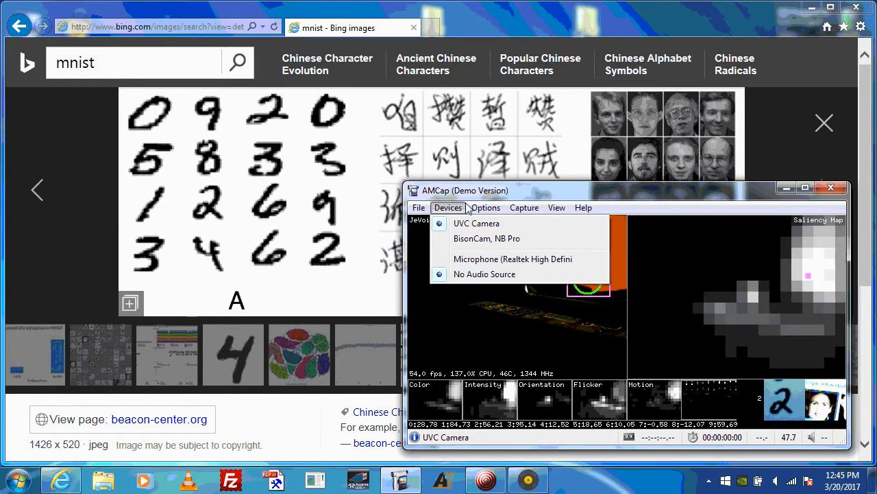
mouse_move(485, 208)
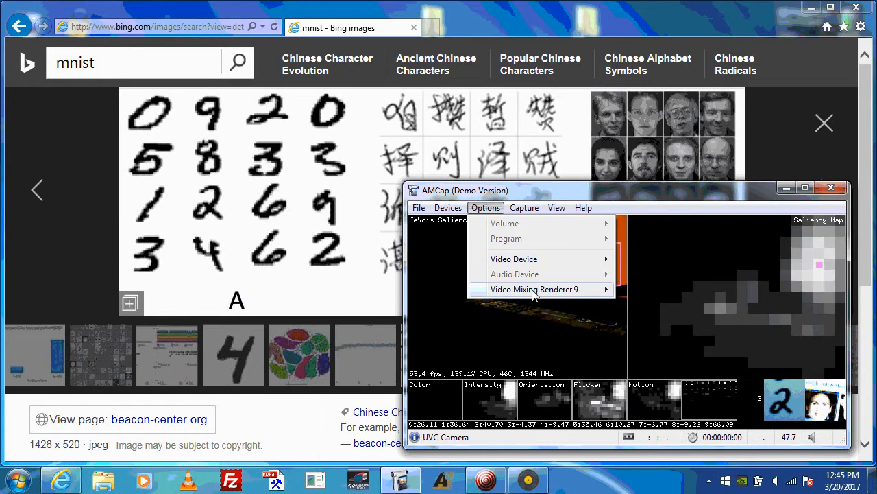
mouse_move(535, 261)
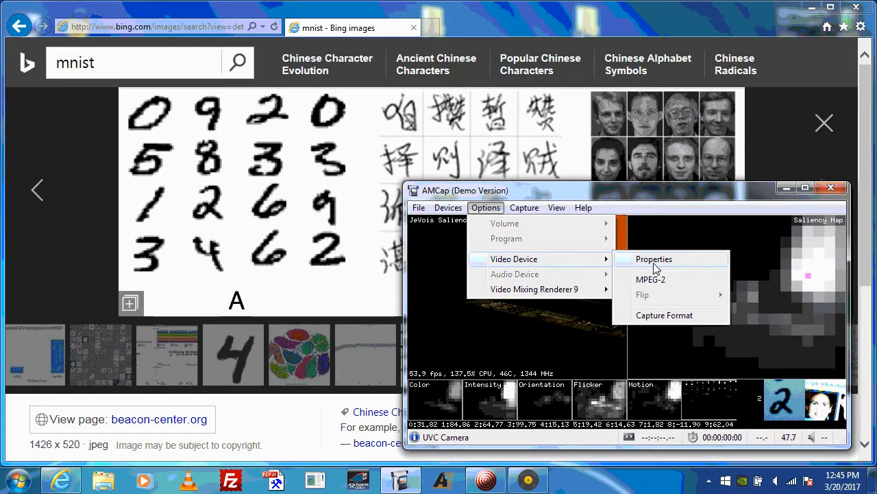
click(659, 316)
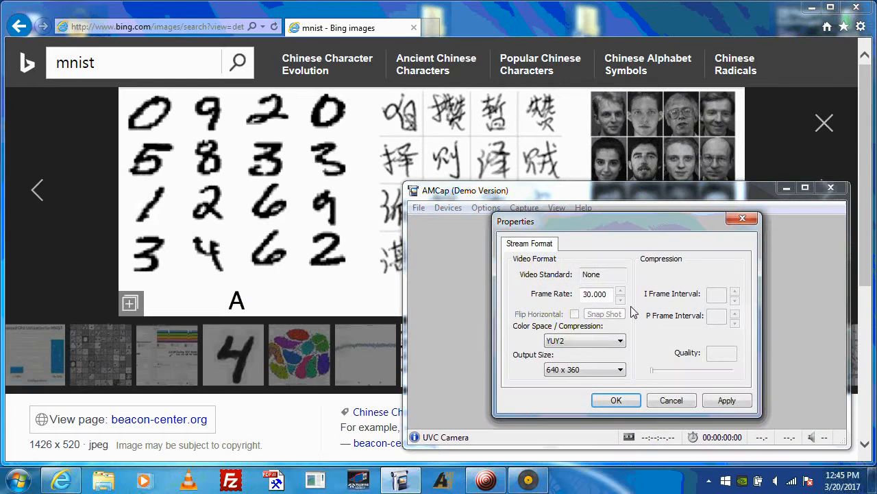
click(579, 370)
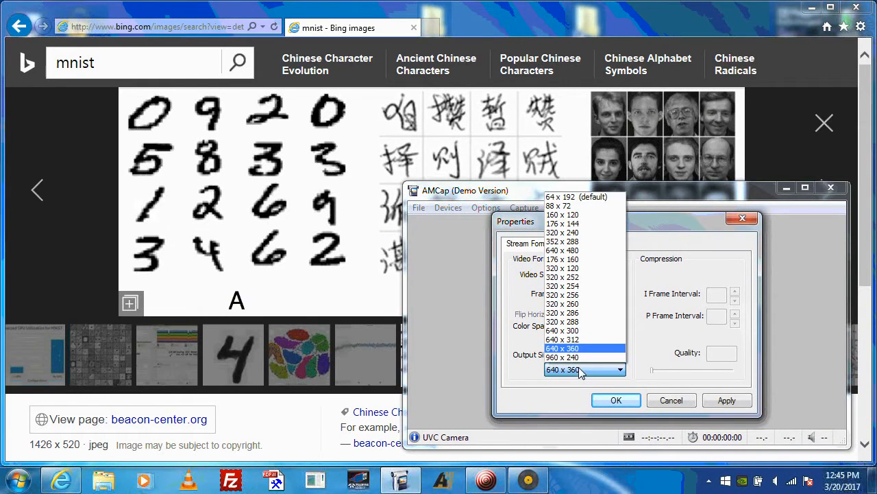
click(584, 295)
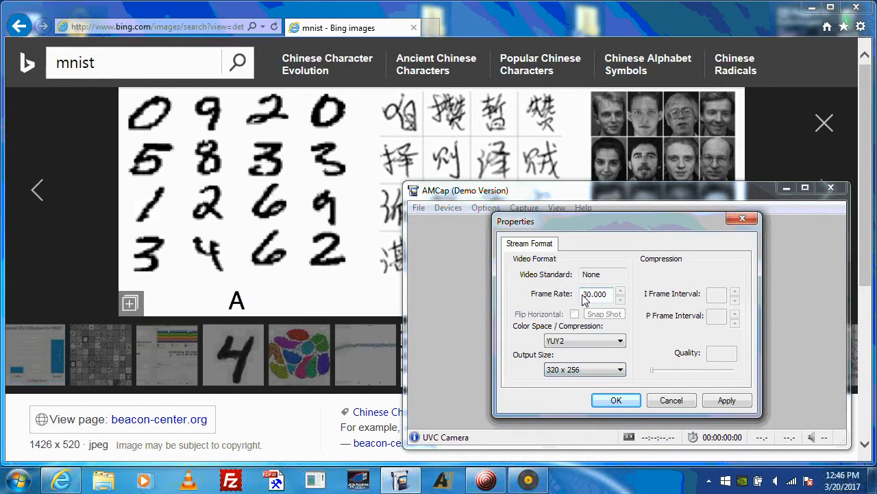
click(616, 402)
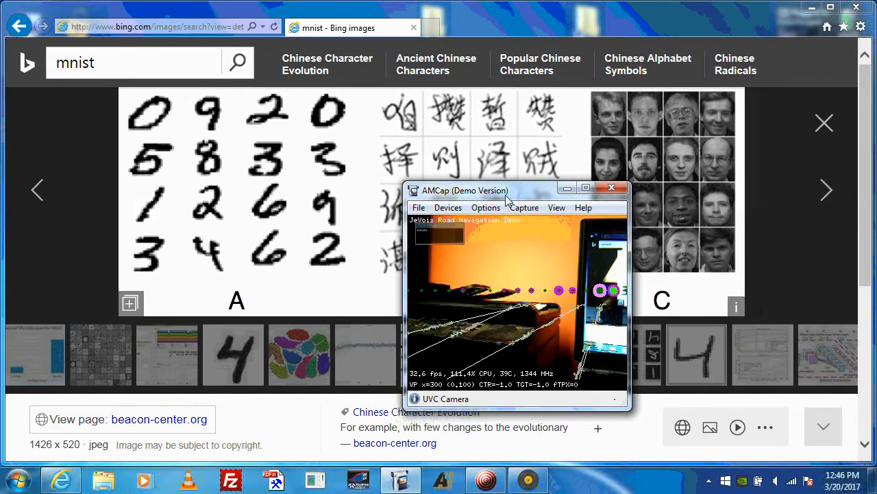
drag(507, 199, 282, 155)
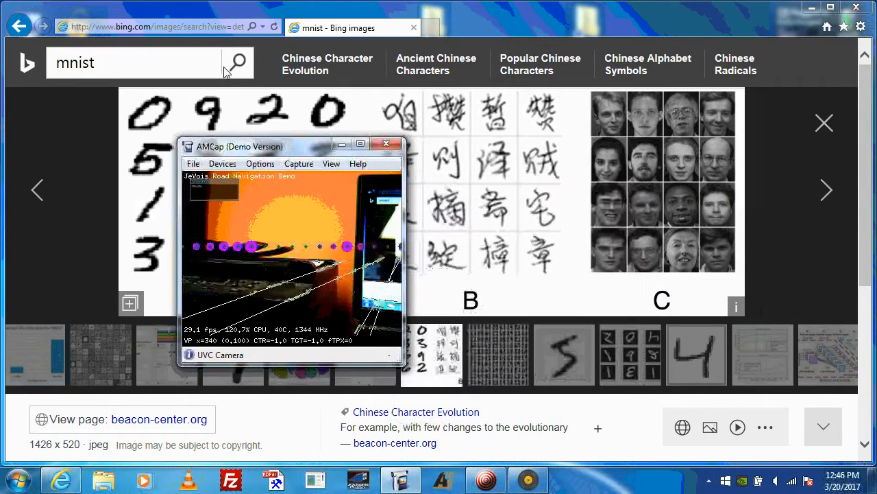
- Search for "road" images in the browser, then bring the AMCap preview in front of them and reposition it
click(157, 25)
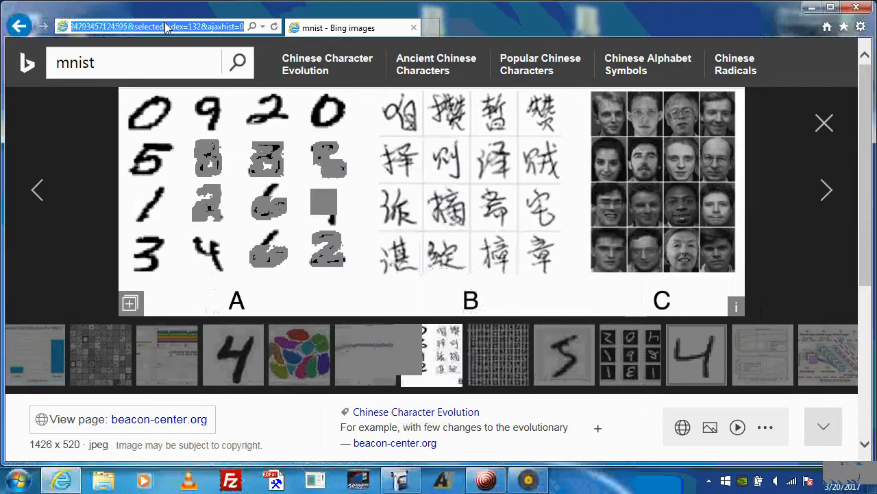
text(road)
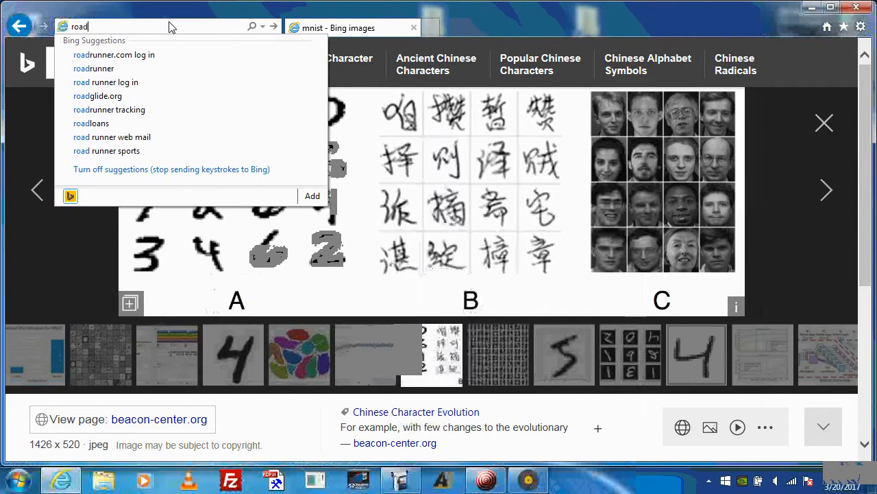
key(Return)
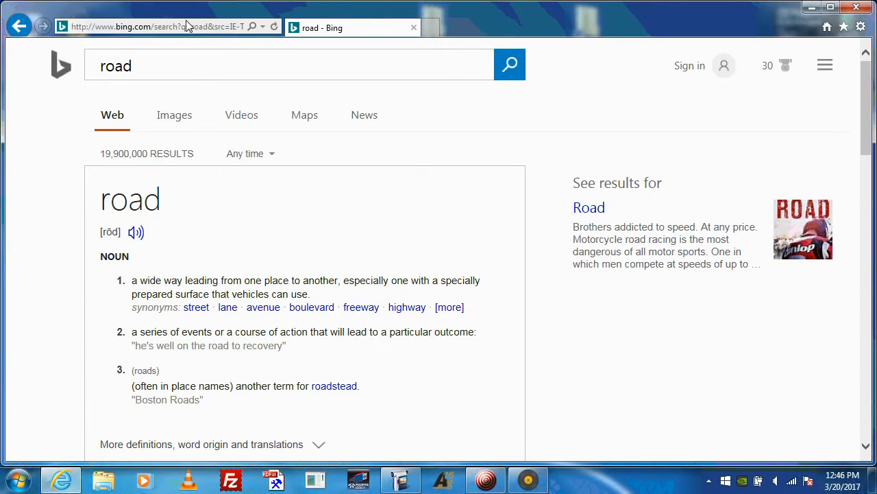
click(172, 116)
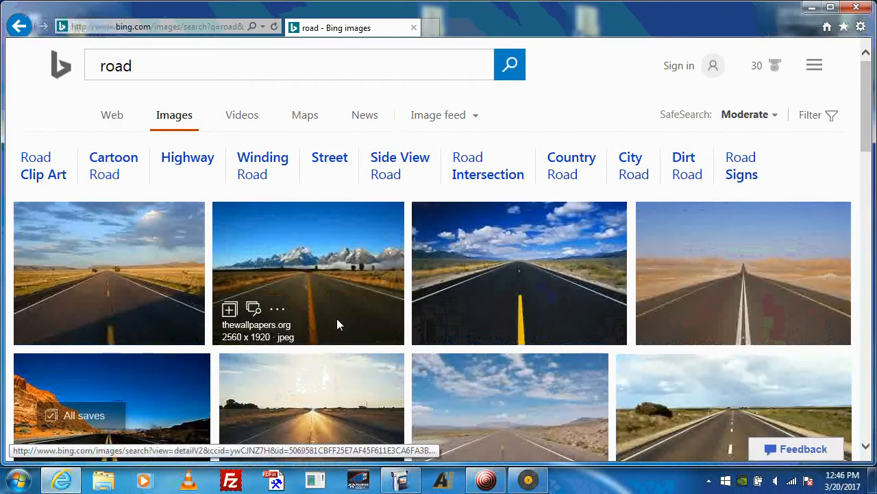
scroll(370, 299, down, 1)
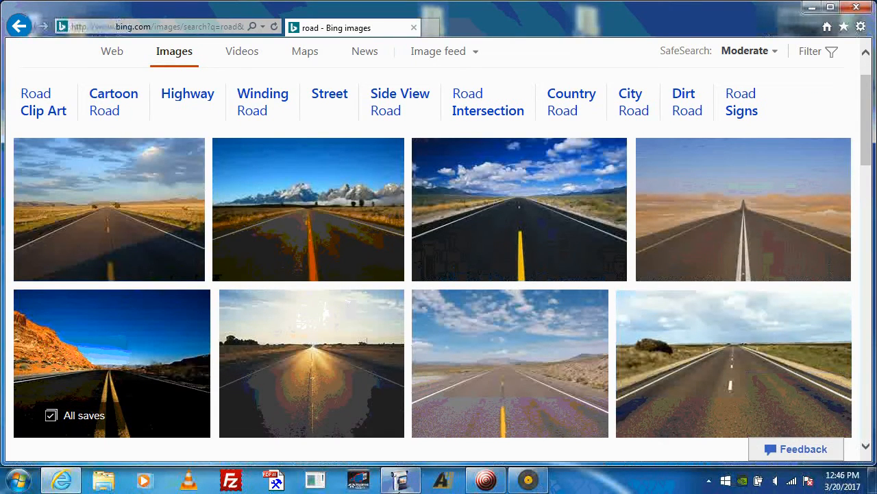
click(400, 479)
drag(302, 148, 226, 161)
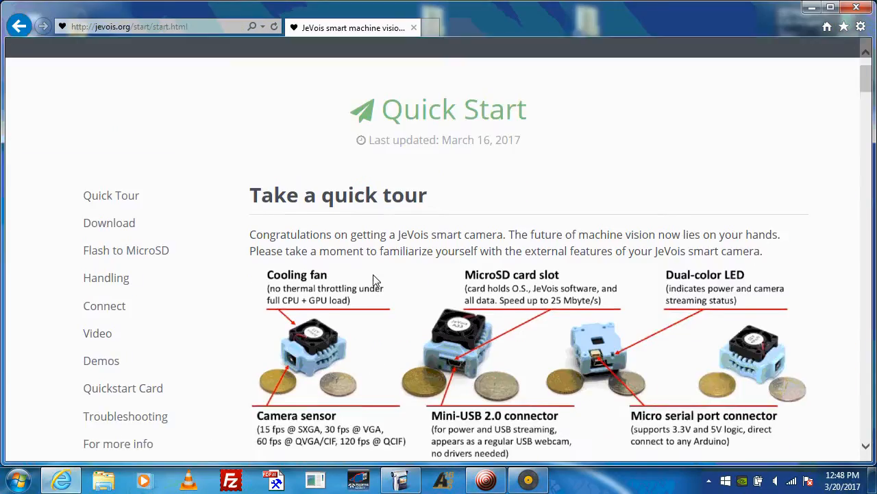
- Look through the JeVois Quick Start page from the quick tour down to the list of included machine vision demos
scroll(375, 281, down, 13)
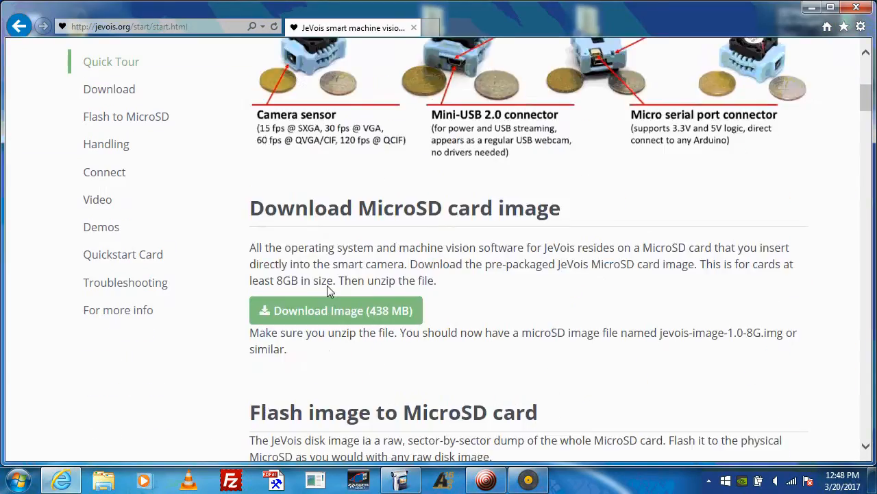
scroll(422, 274, down, 15)
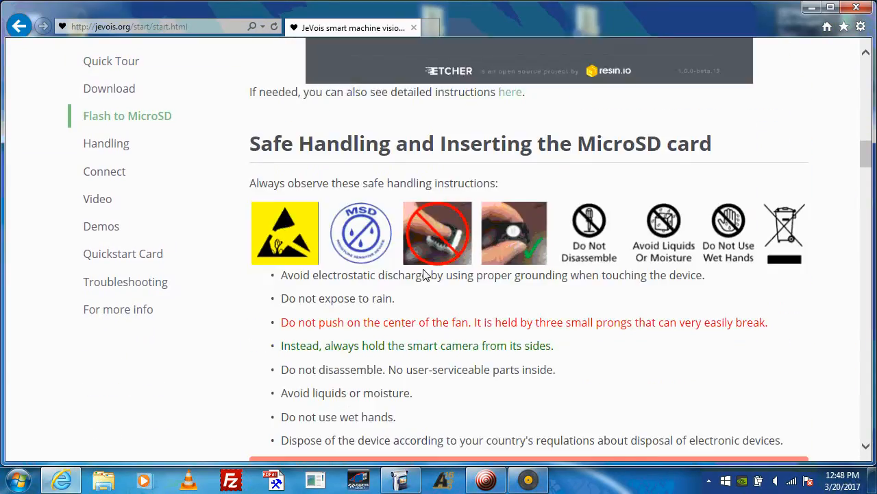
scroll(423, 274, down, 4)
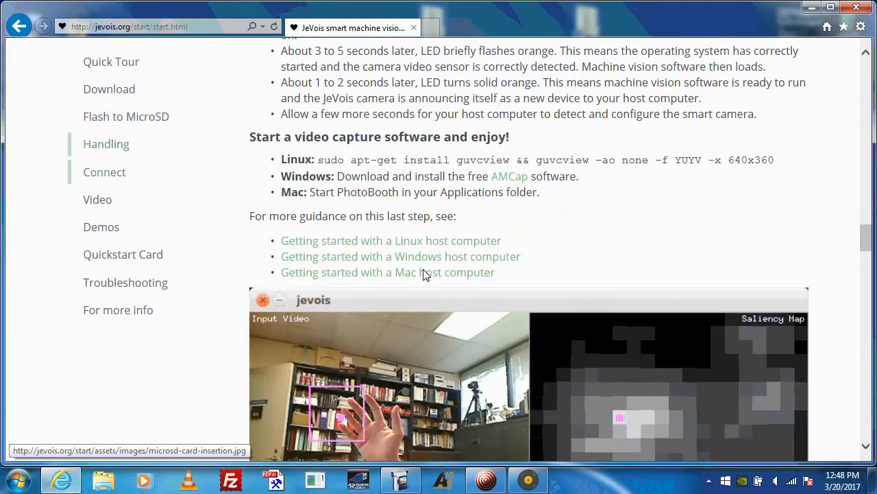
scroll(422, 269, down, 12)
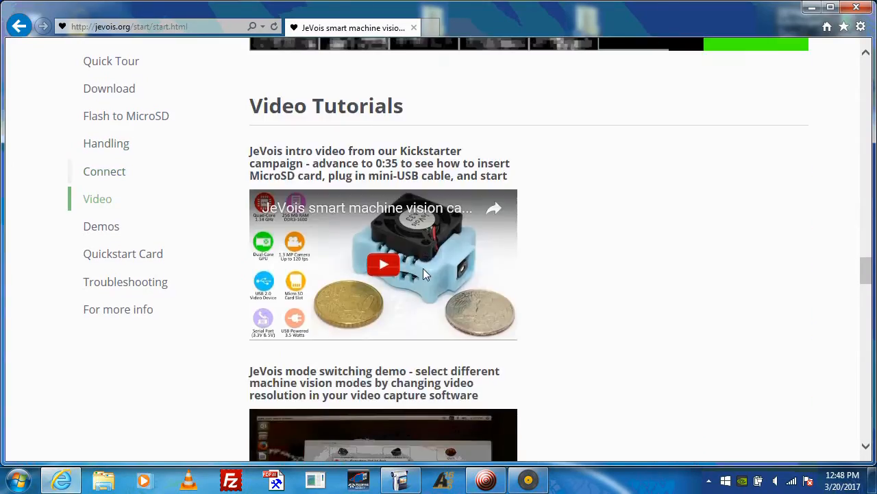
scroll(423, 271, down, 4)
scroll(423, 271, up, 3)
scroll(423, 271, down, 5)
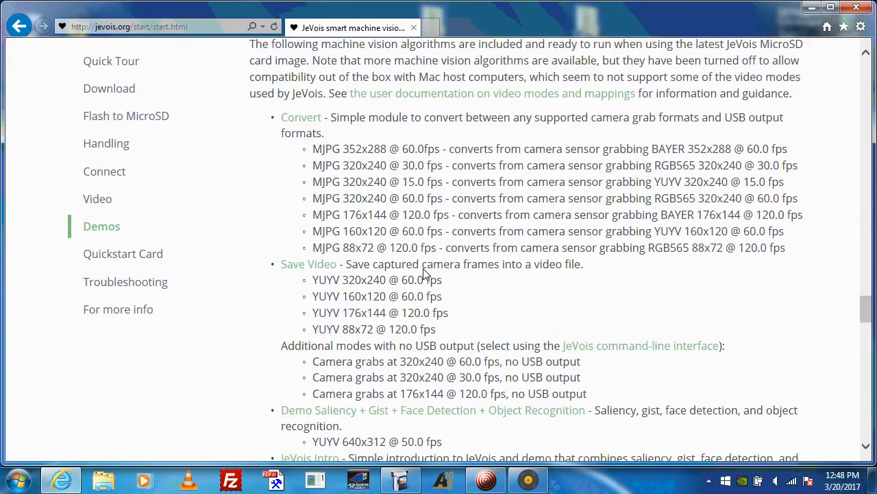
scroll(422, 274, down, 2)
scroll(382, 192, down, 2)
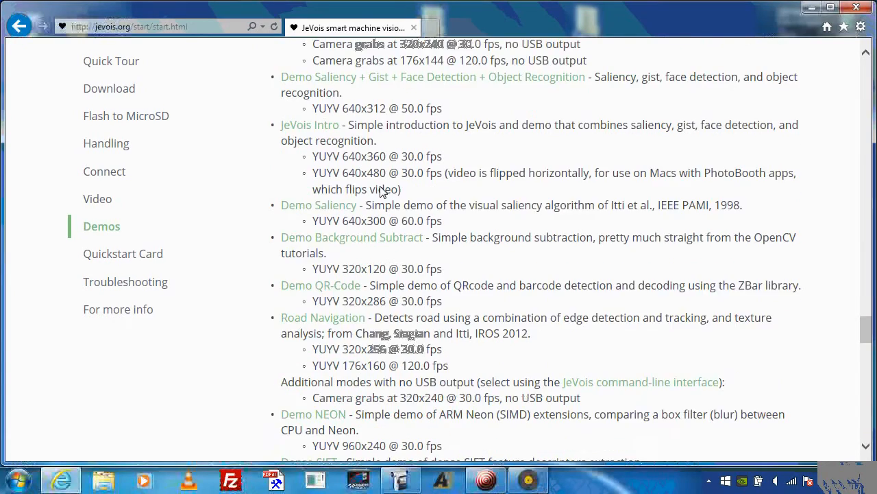
- Open the Demo QR-Code page from the demo list and review its video mappings and sample codes
click(335, 220)
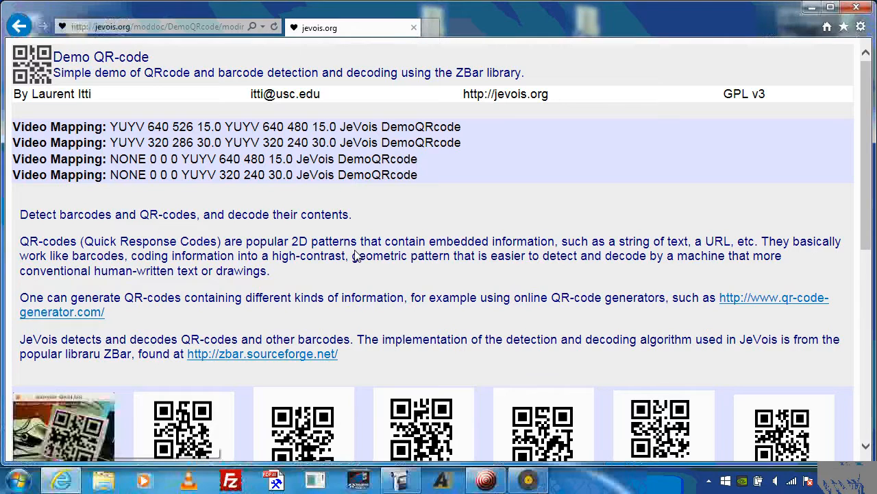
scroll(334, 229, down, 2)
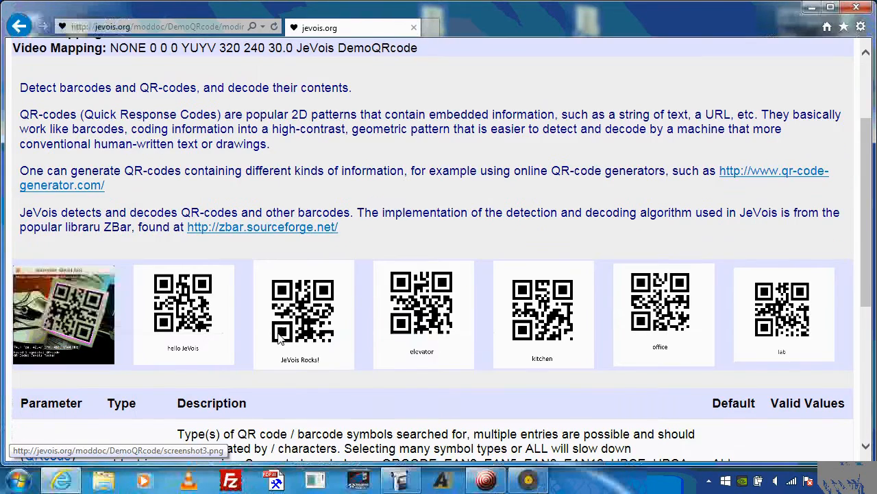
scroll(266, 231, up, 2)
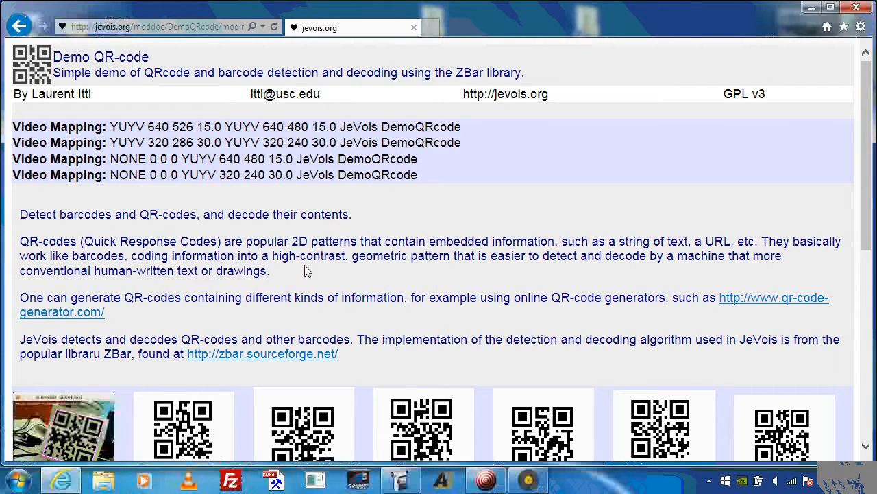
- Switch to AMCap and set the video device's capture format to an output size of 320 x 286
click(401, 478)
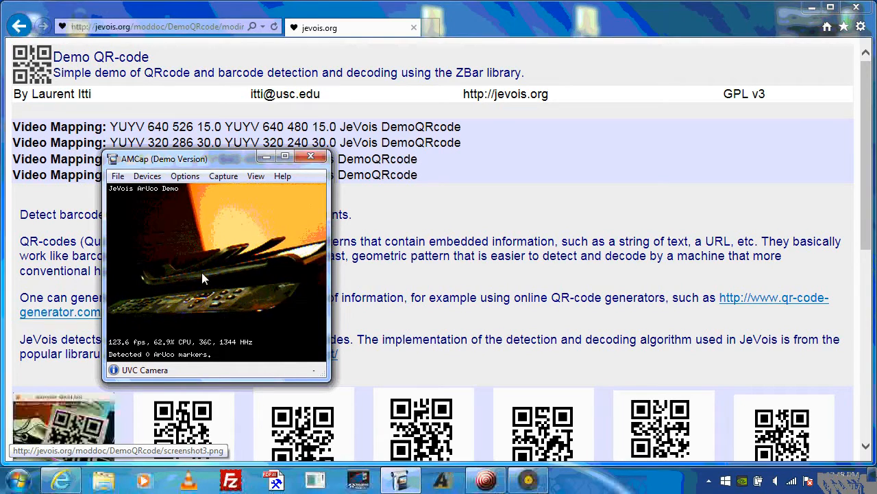
click(147, 177)
mouse_move(173, 182)
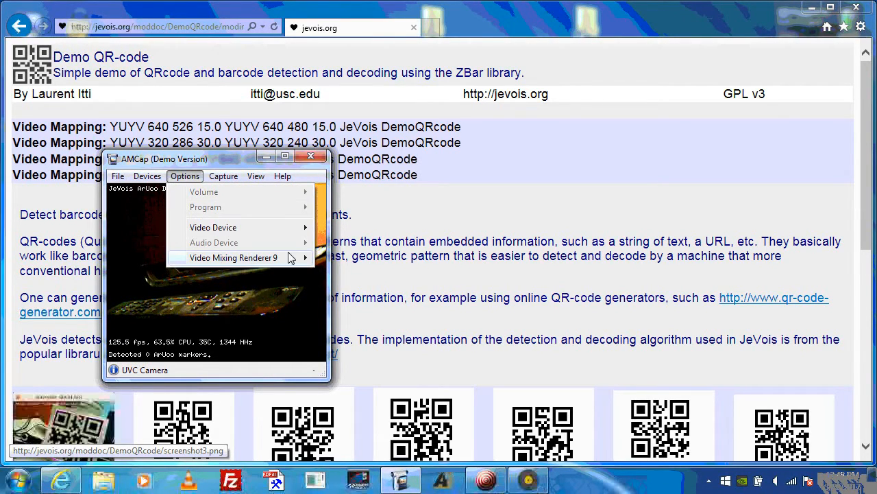
mouse_move(294, 228)
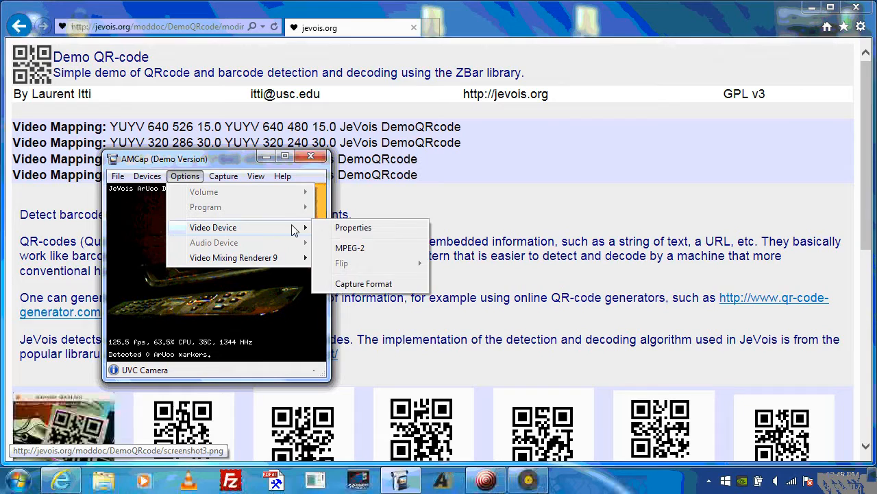
click(371, 284)
click(180, 321)
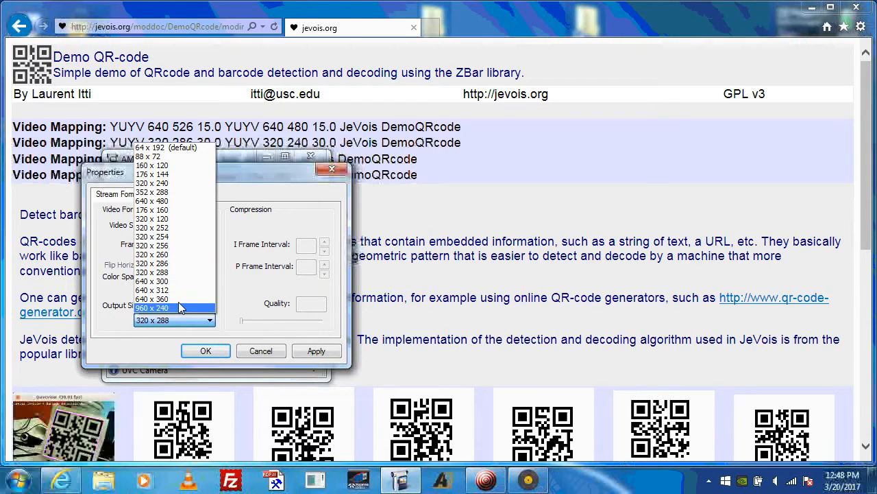
click(163, 263)
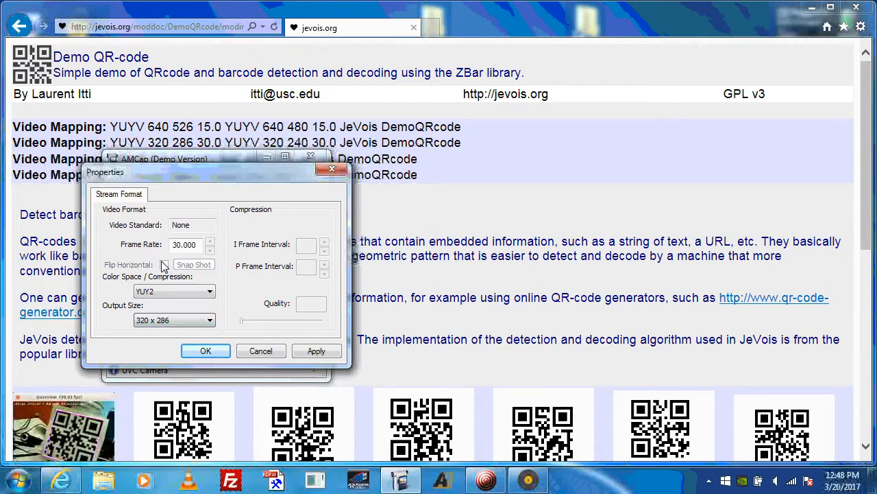
click(205, 352)
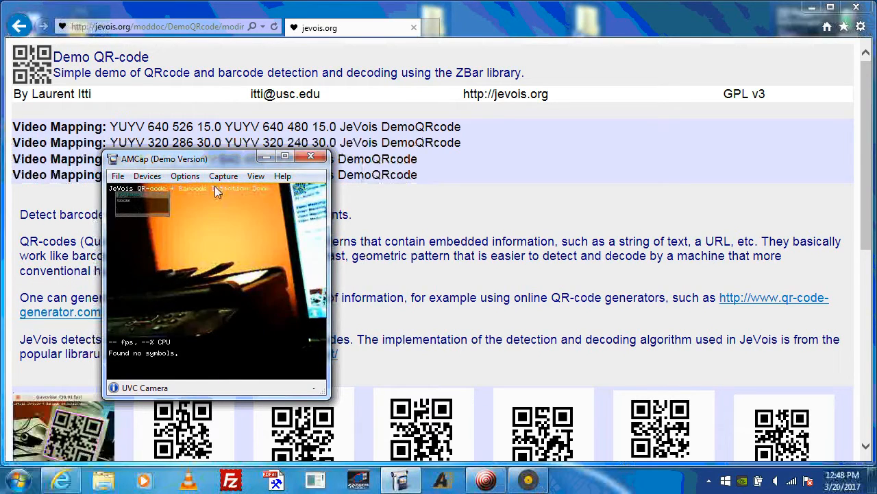
- Open a sample QR code image at full size in the browser and place the AMCap preview beside it
drag(218, 163, 217, 93)
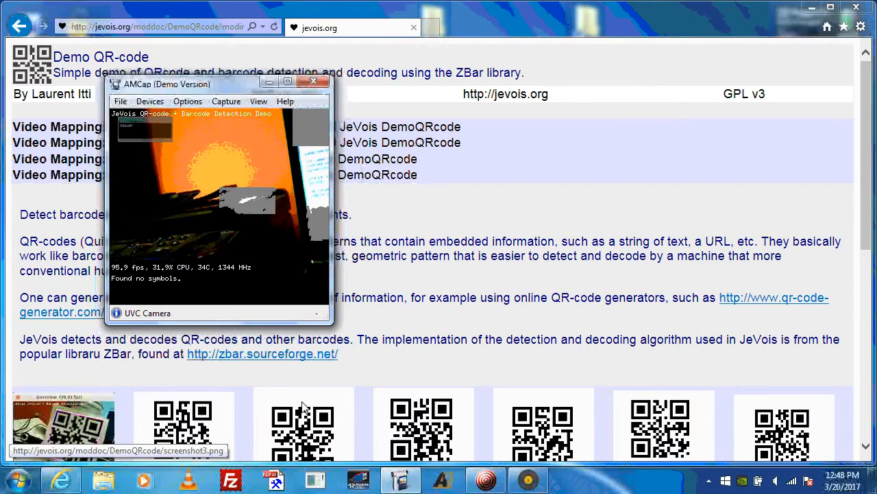
click(360, 376)
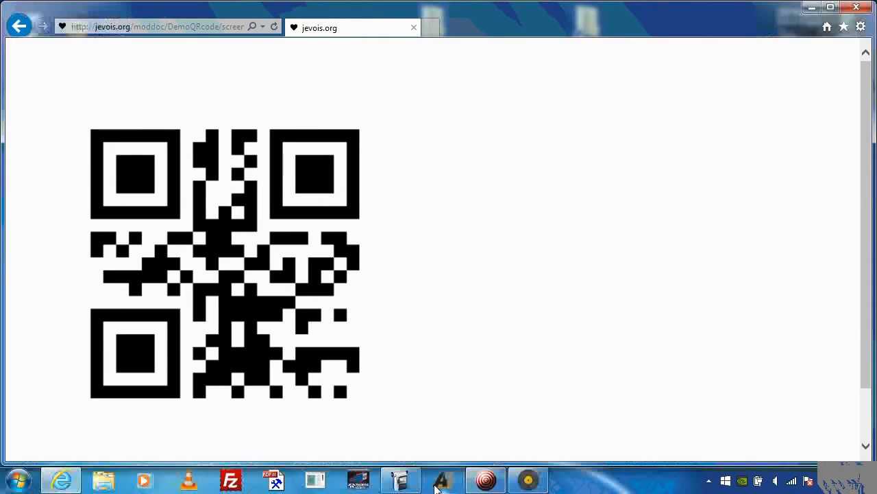
click(402, 480)
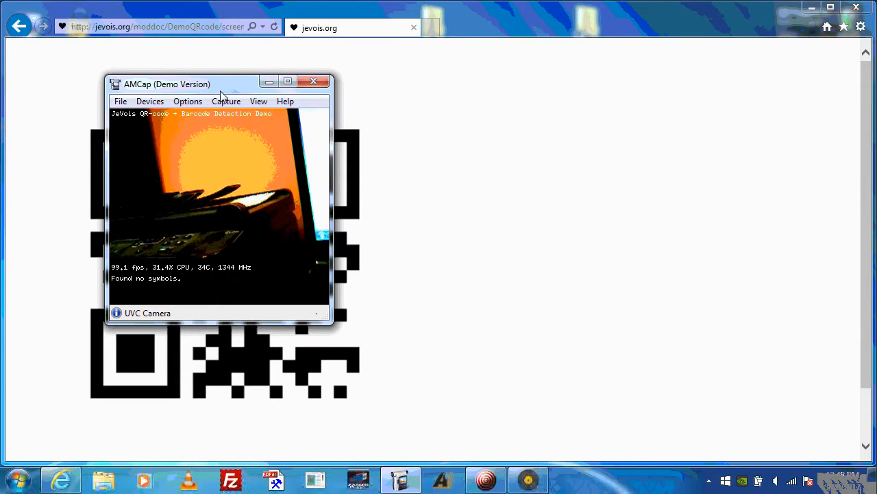
drag(226, 84, 612, 109)
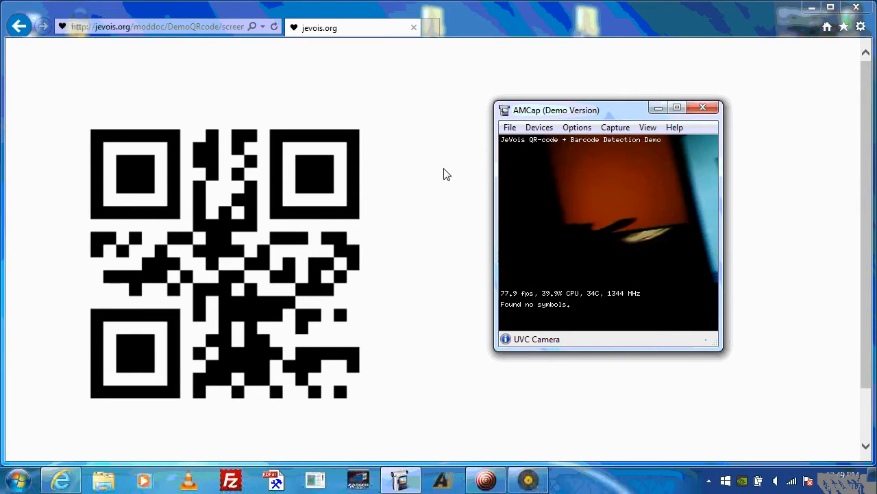
- Return to the demo list on the Quick Start page in the browser and open the Demo ArUco page
click(19, 26)
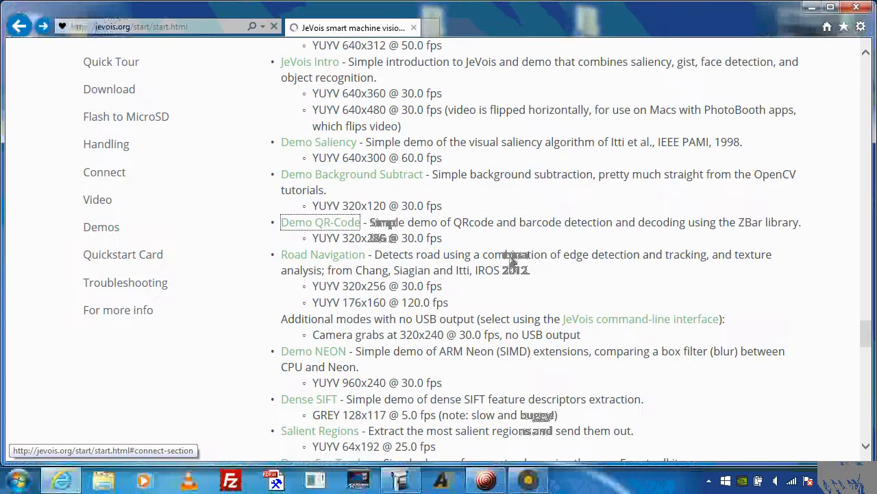
scroll(492, 247, down, 2)
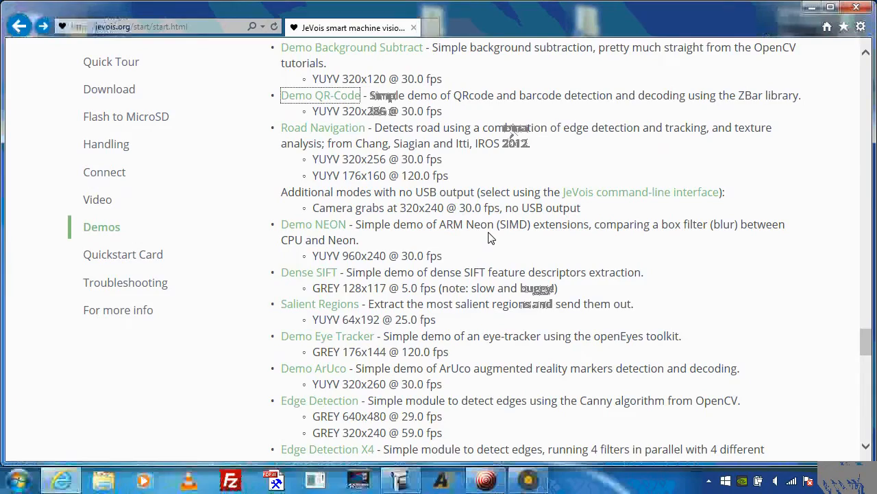
scroll(491, 237, up, 7)
scroll(492, 237, down, 5)
scroll(480, 237, down, 2)
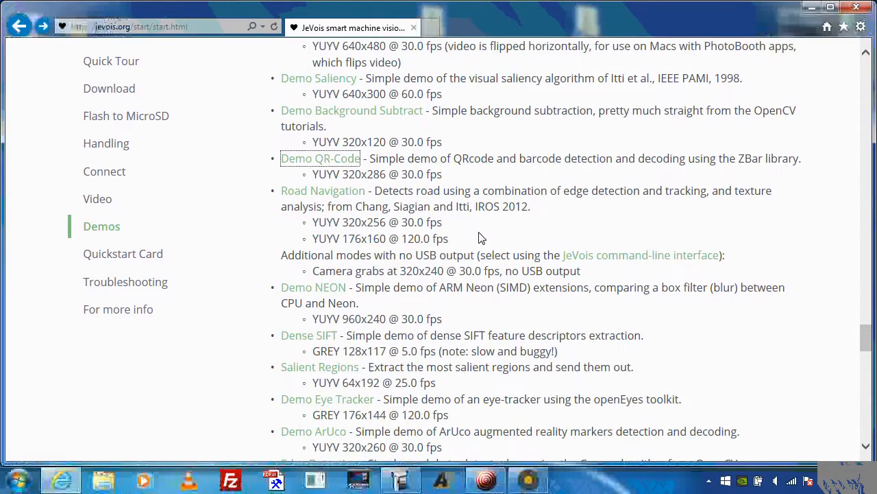
scroll(360, 136, down, 3)
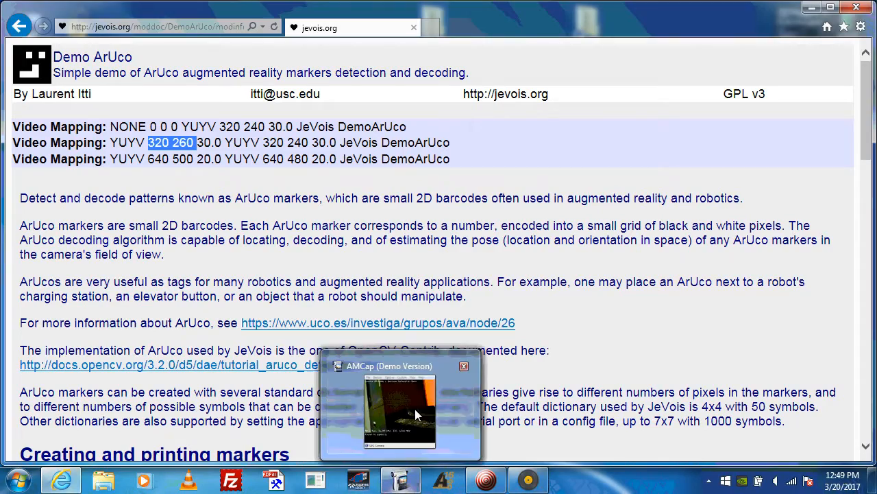
- Find the sample ArUco markers image on the Demo ArUco page and open it at full size
click(630, 350)
scroll(630, 353, down, 3)
scroll(631, 355, down, 8)
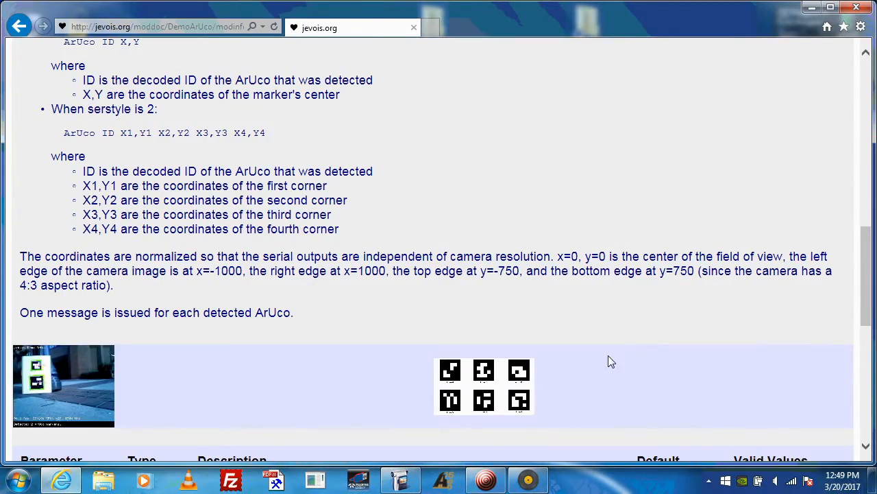
click(536, 387)
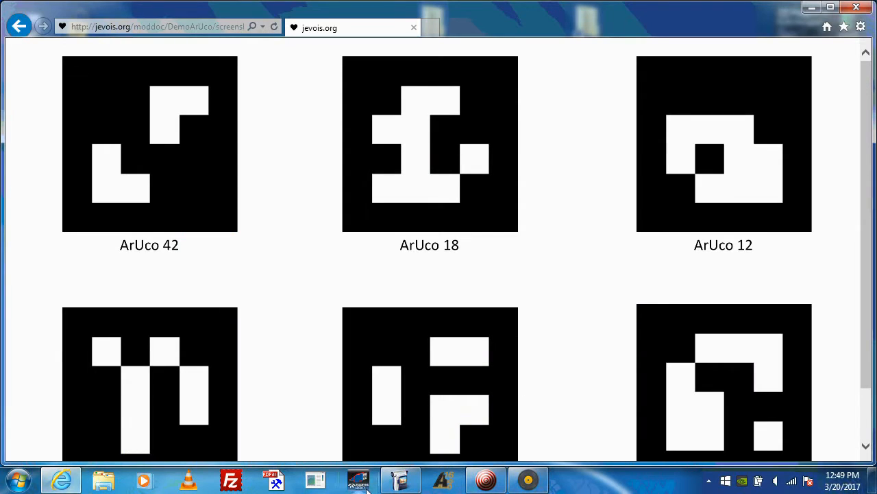
- Set the video device's capture format to an output size of 320 x 260 in AMCap and move its window away from the ArUco 18 marker
click(400, 480)
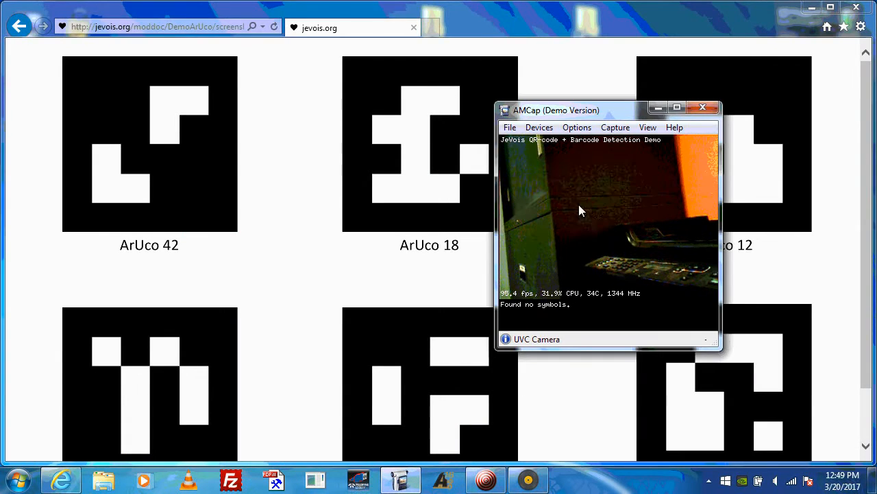
click(542, 128)
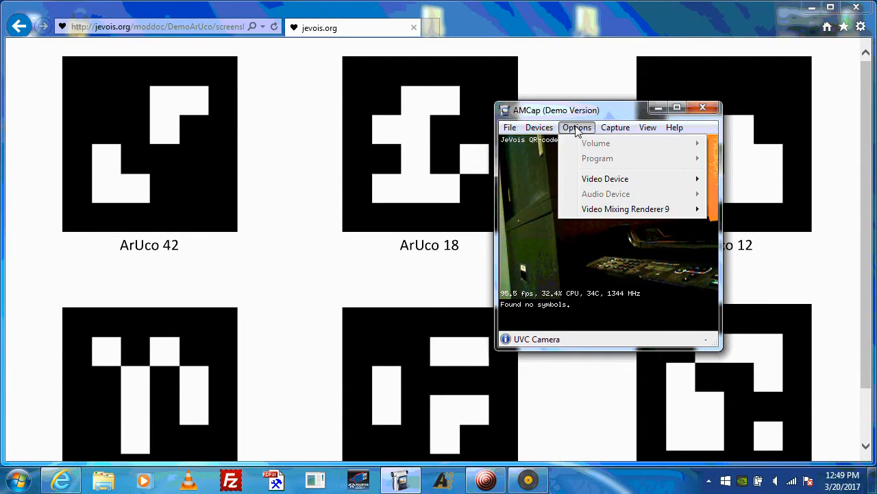
mouse_move(635, 185)
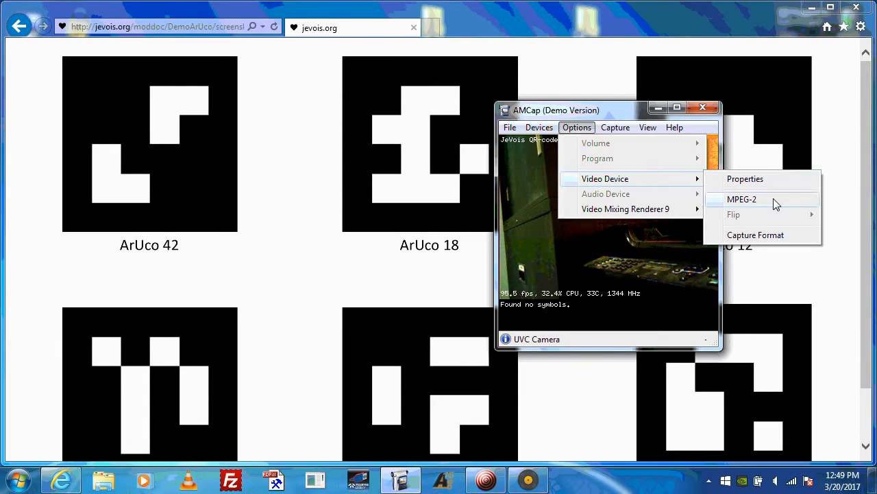
click(761, 235)
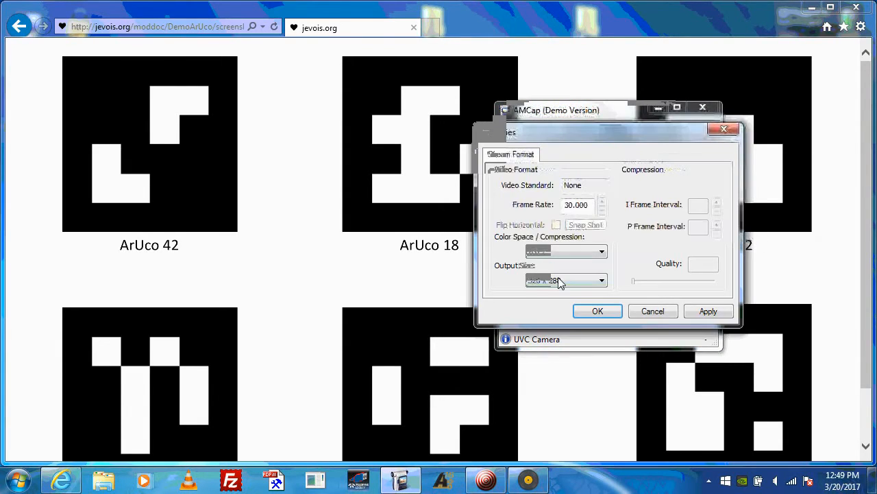
click(558, 281)
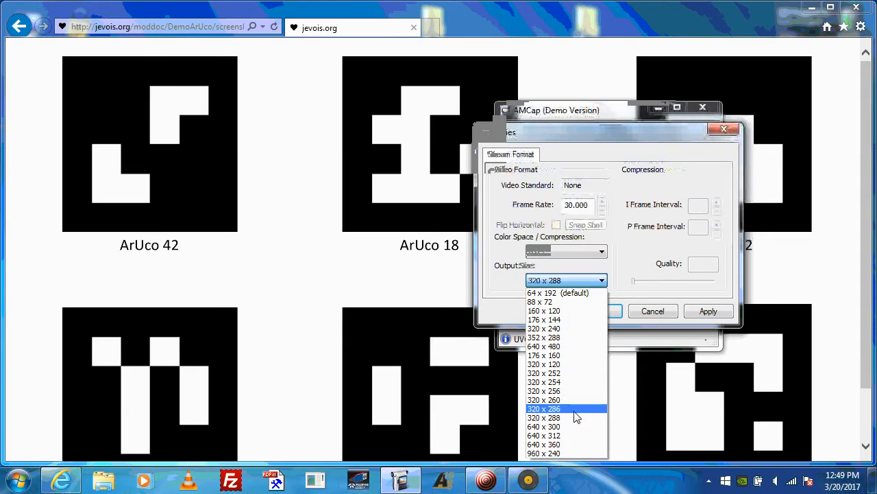
click(573, 399)
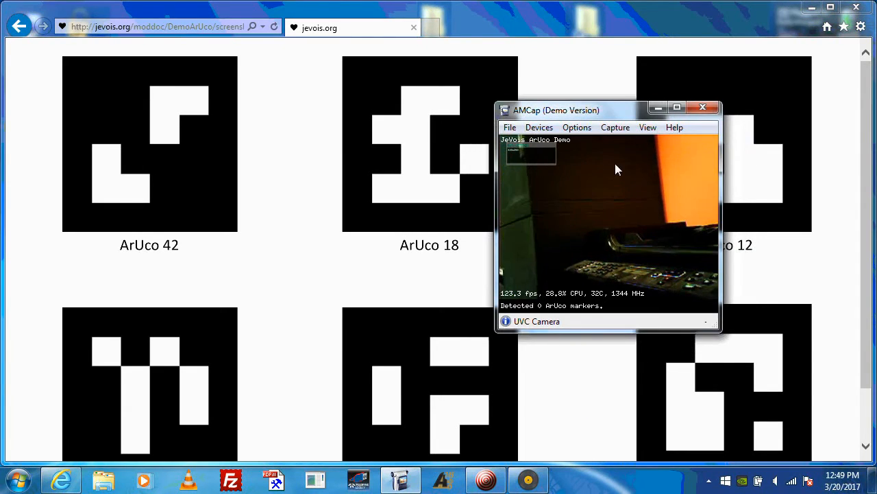
drag(634, 117, 770, 68)
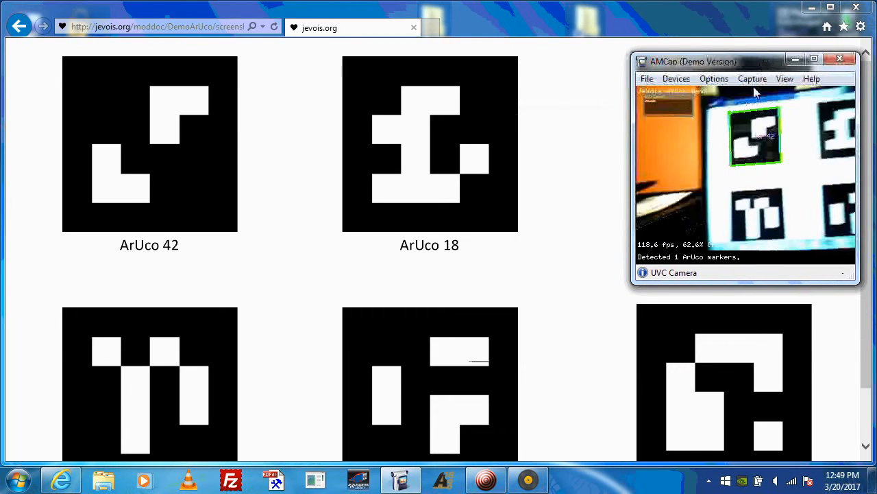